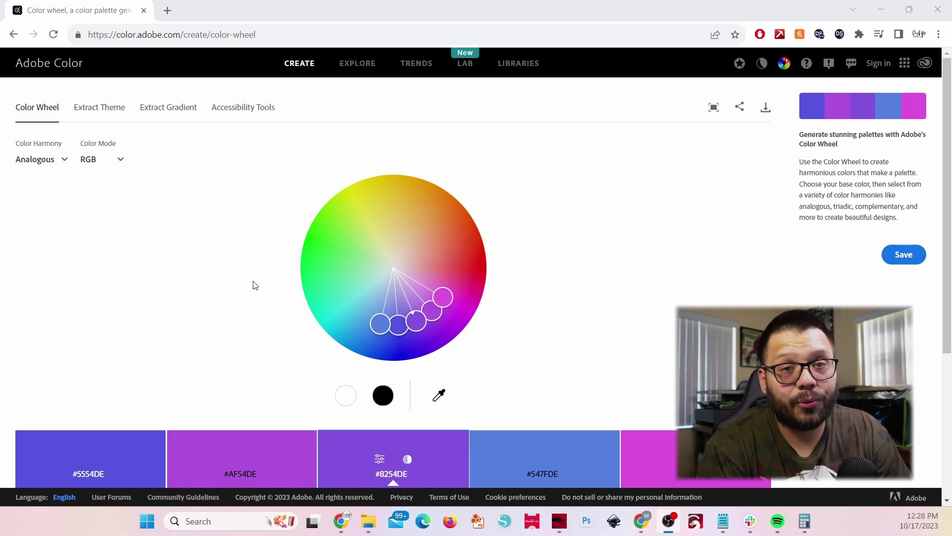
# Step: Shift the analogous palette to a pink base color, and apply the Double Split Complementary harmony with a blue base color, #485EE1
pyautogui.scroll(-1, 392, 314)
pyautogui.moveTo(425, 262); pyautogui.dragTo(410, 209)
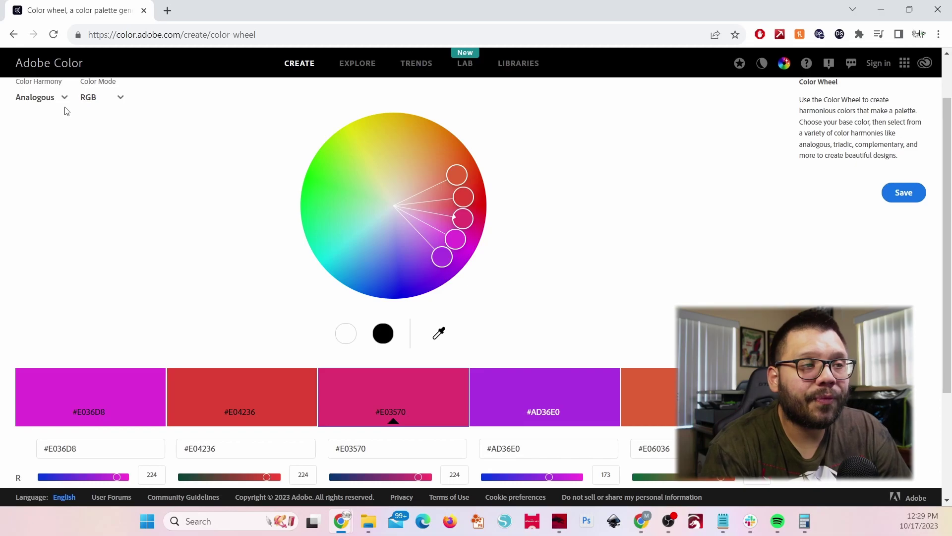
pyautogui.click(47, 99)
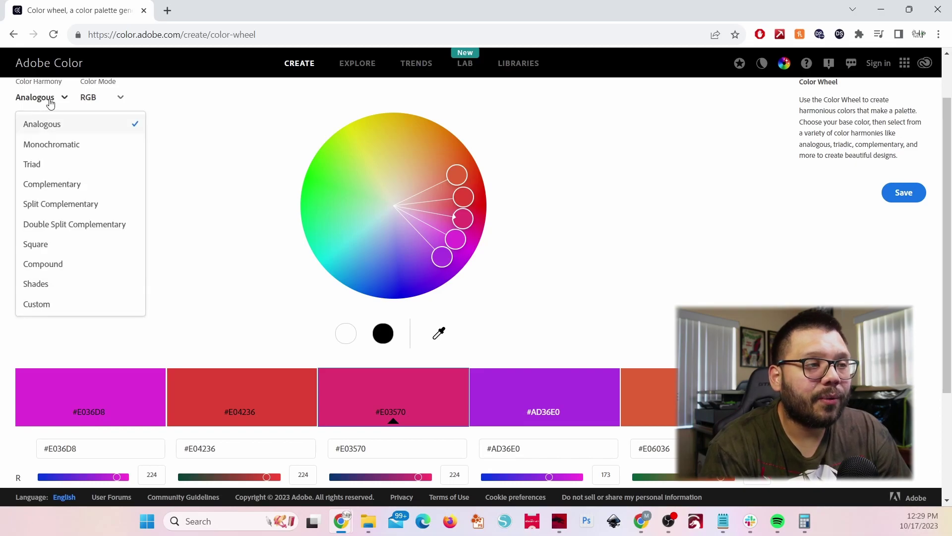
pyautogui.click(69, 226)
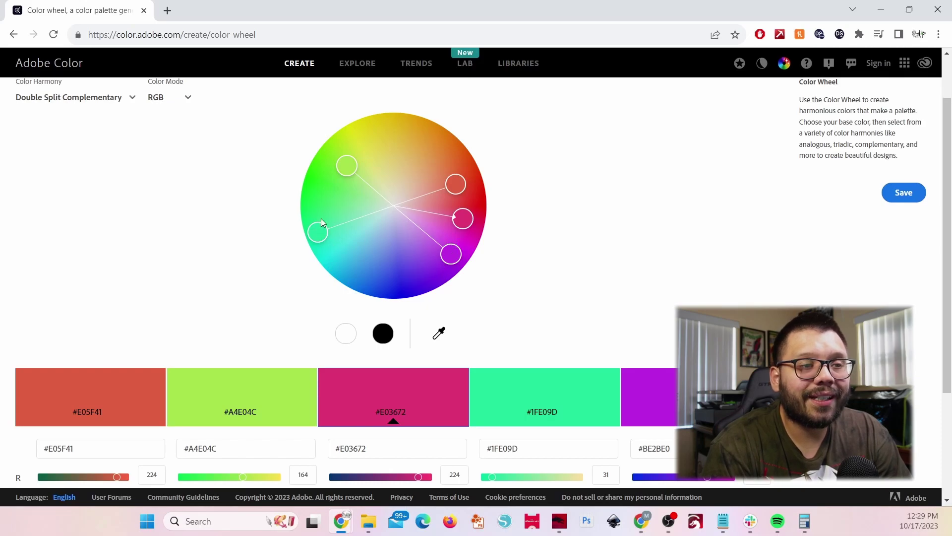
pyautogui.moveTo(463, 218); pyautogui.dragTo(395, 268)
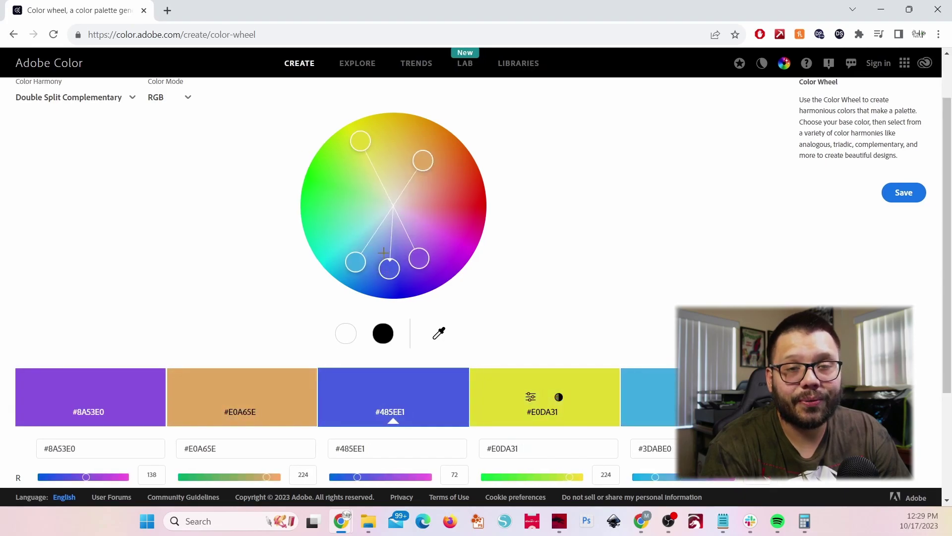
# Step: Apply the Shades color harmony and move the base color to red, #E0201D
pyautogui.click(75, 97)
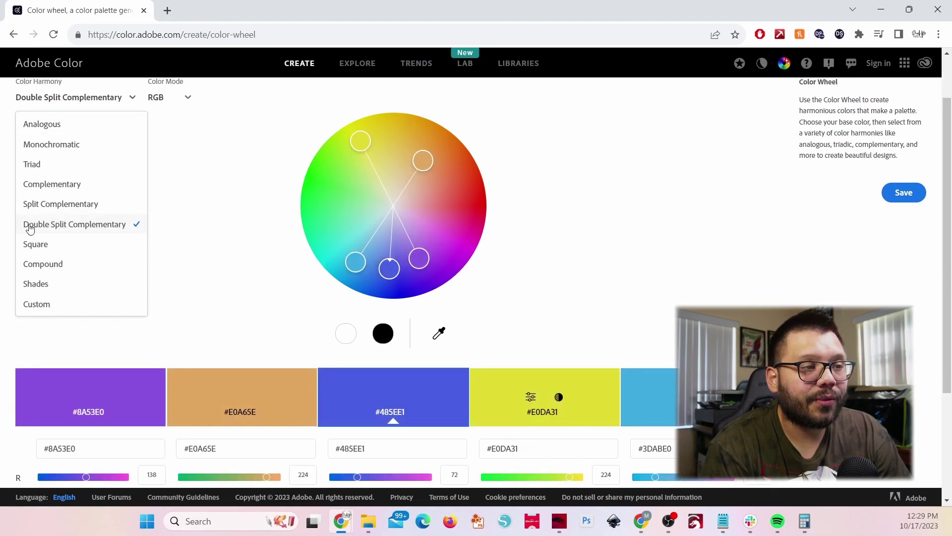
pyautogui.click(47, 286)
pyautogui.moveTo(390, 268); pyautogui.dragTo(477, 199)
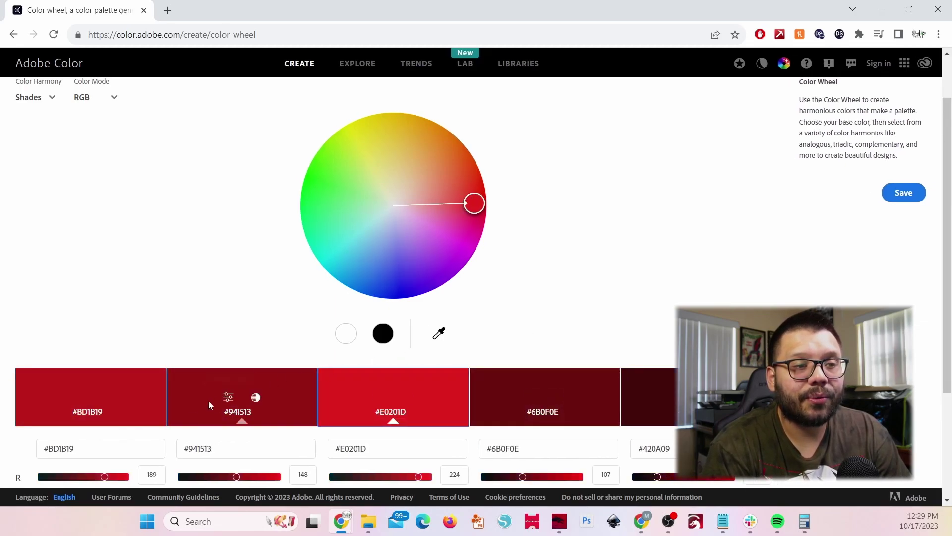
# Step: Apply the Complementary harmony and rotate the palette to pair bright green #41E01D with magenta #E04ABC
pyautogui.click(52, 97)
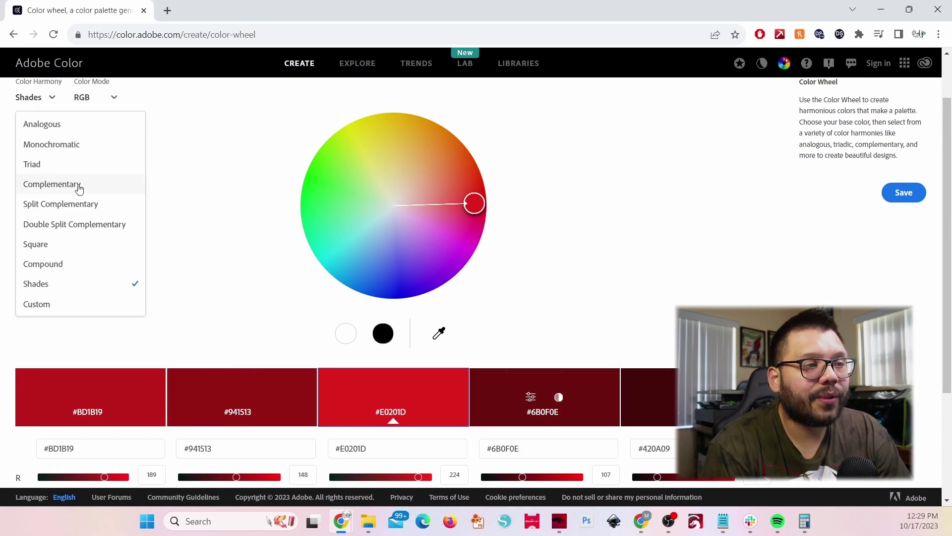
pyautogui.click(52, 184)
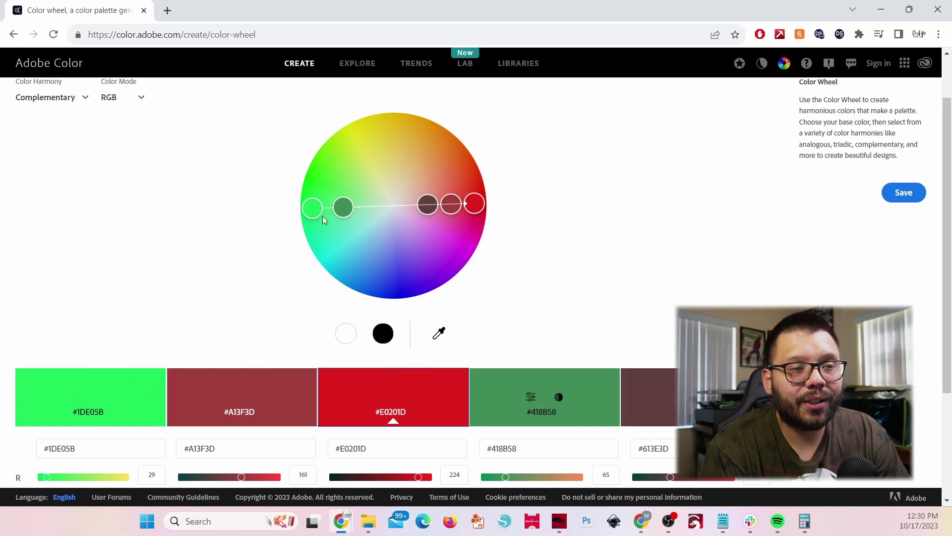
pyautogui.moveTo(314, 211); pyautogui.dragTo(450, 230)
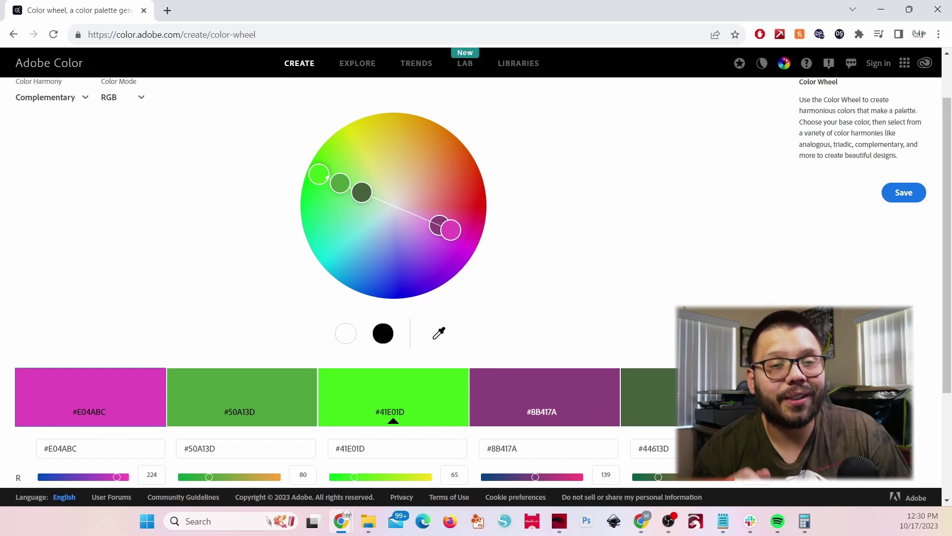
# Step: Extract a color theme from the Giggles & Growth balloon image
pyautogui.scroll(2, 94, 122)
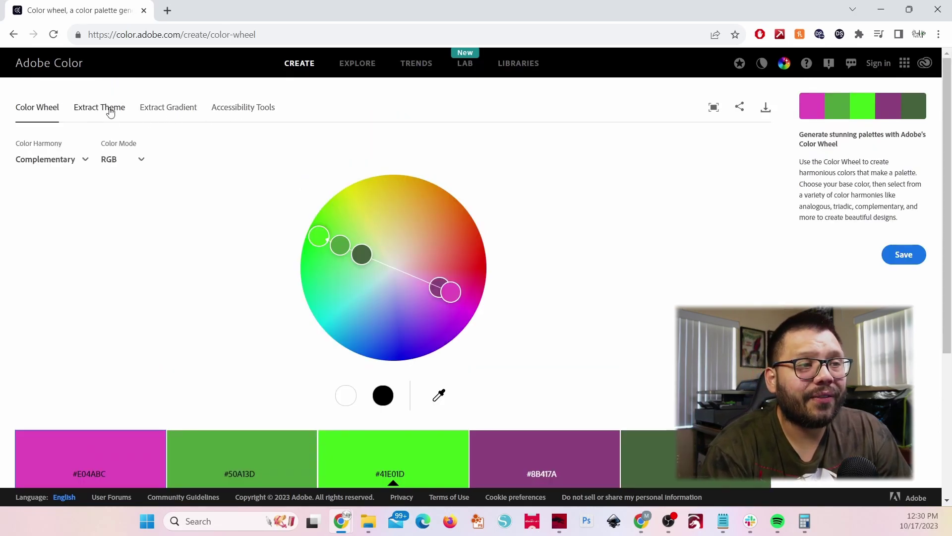
pyautogui.click(110, 112)
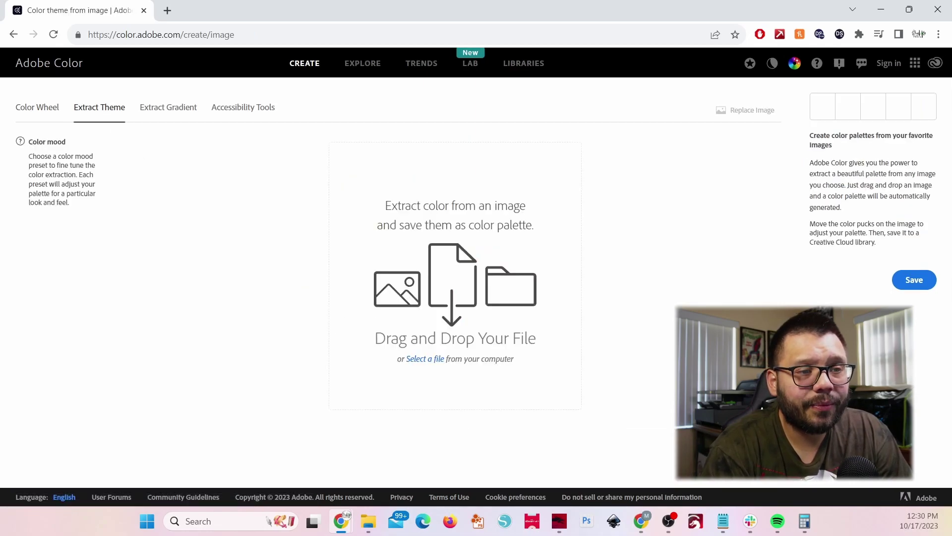
pyautogui.moveTo(951, 248); pyautogui.dragTo(476, 254)
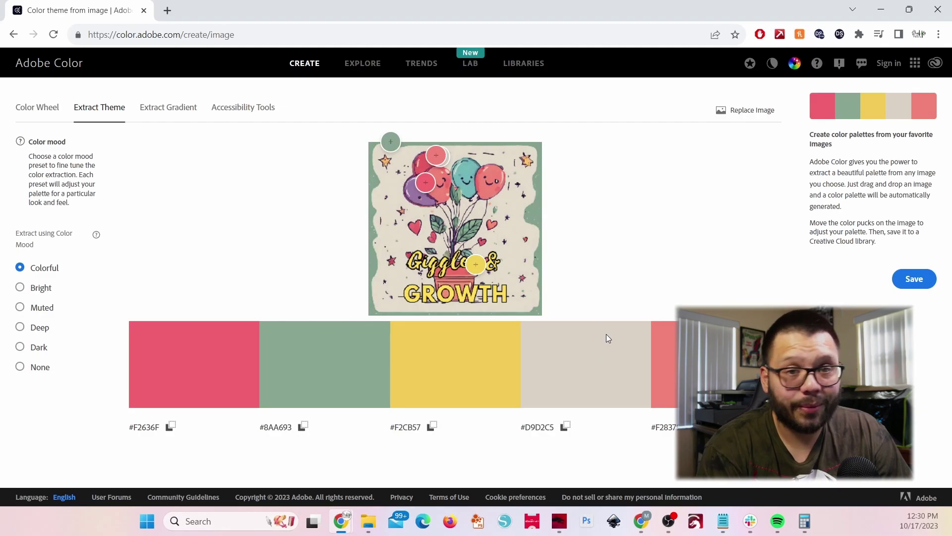
# Step: Extract a three-stop gradient from the image, placing both end stops on the green border and the middle stop on the coral balloon
pyautogui.click(168, 107)
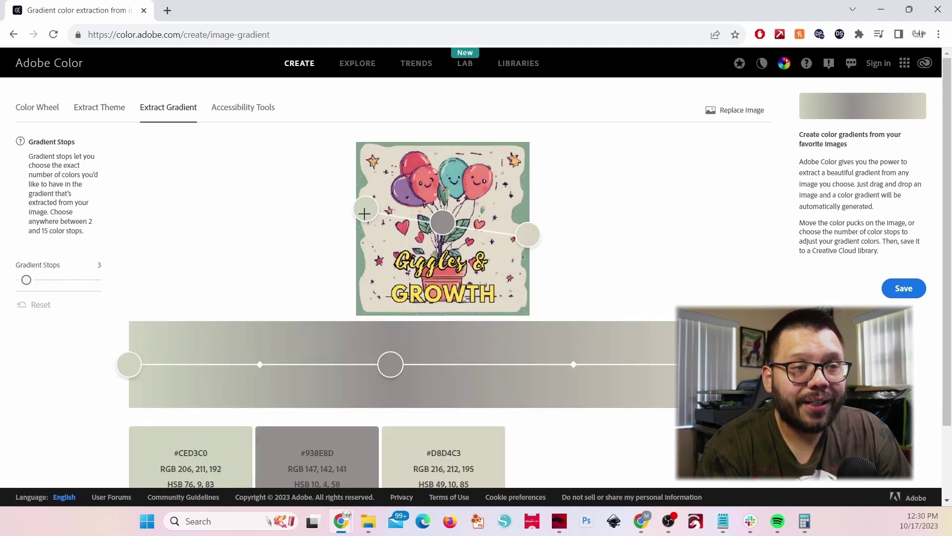
pyautogui.moveTo(363, 210); pyautogui.dragTo(363, 253)
pyautogui.moveTo(524, 234); pyautogui.dragTo(522, 150)
pyautogui.moveTo(448, 223); pyautogui.dragTo(472, 187)
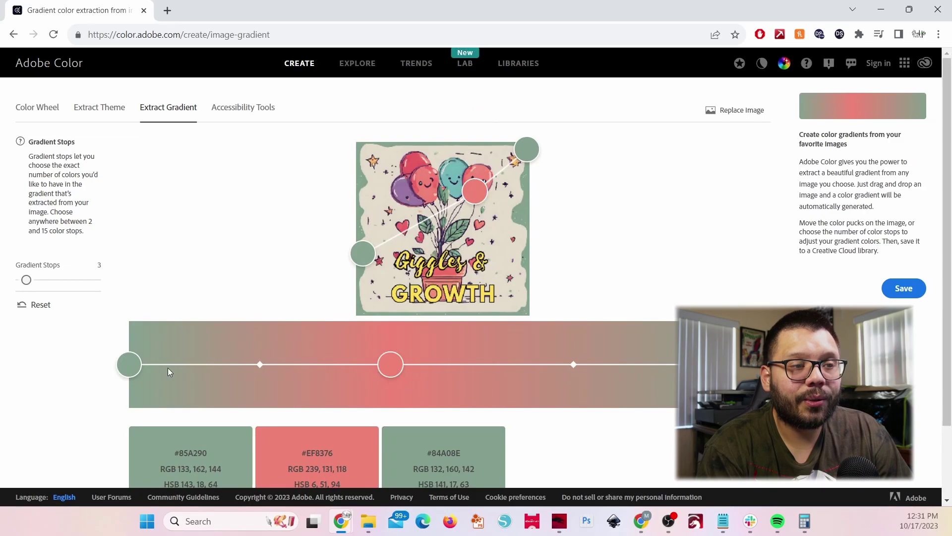
pyautogui.scroll(-2, 202, 375)
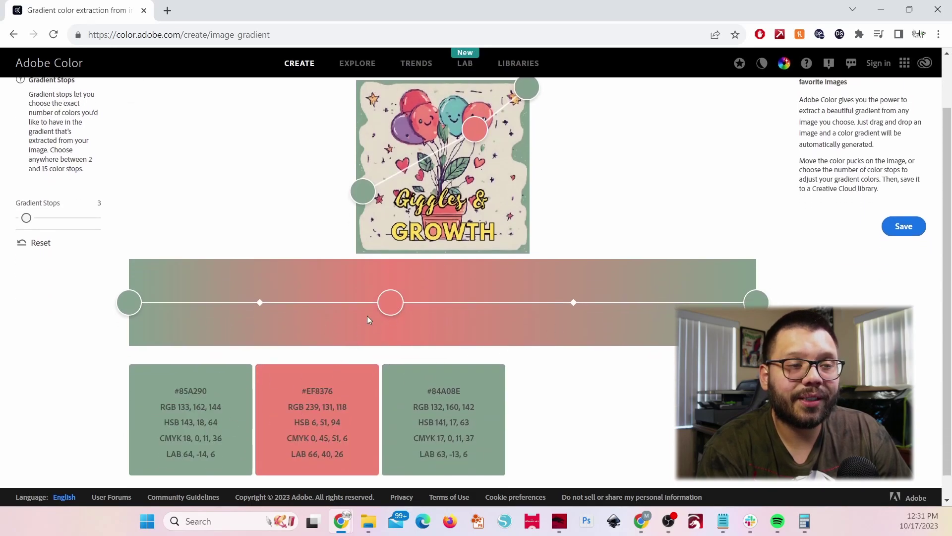
# Step: Review the Contrast Checker in the accessibility tools
pyautogui.scroll(1, 496, 327)
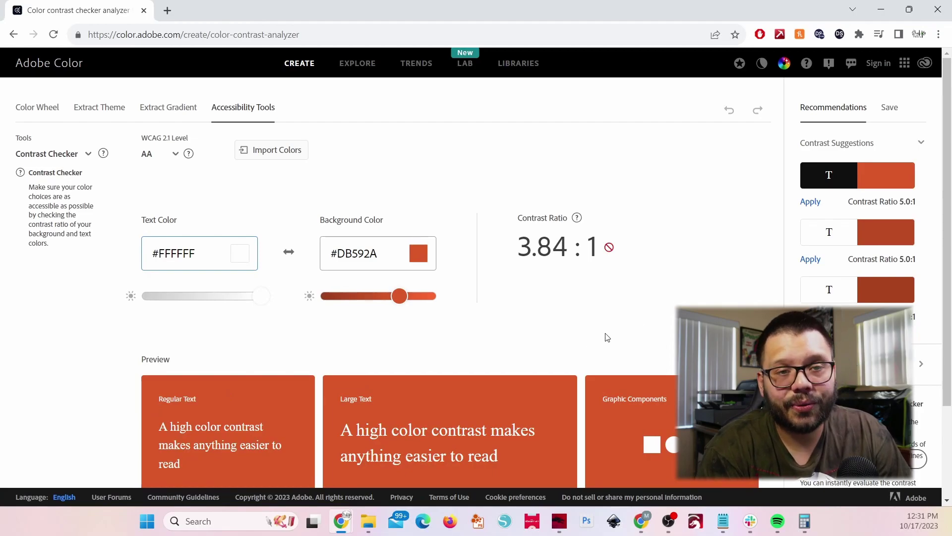
pyautogui.scroll(-2, 622, 276)
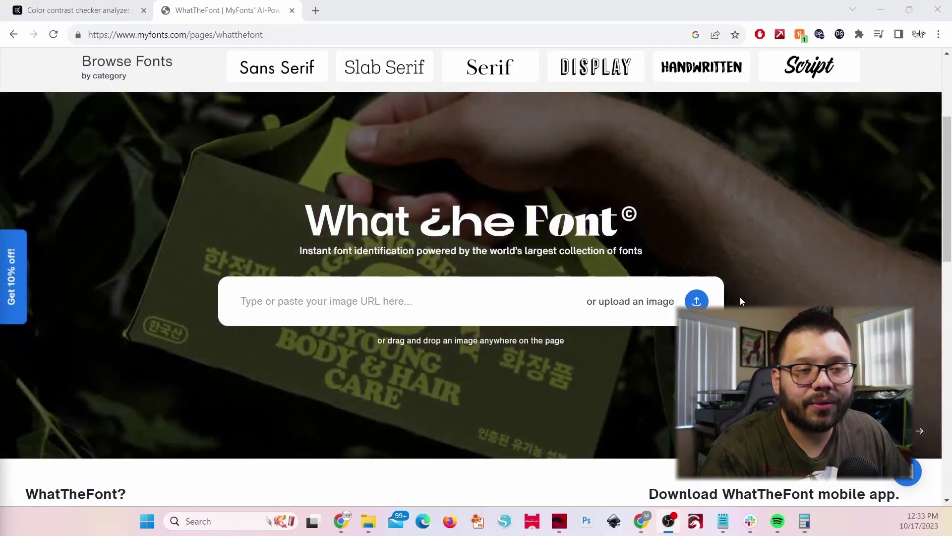
# Step: Upload the Giggles & Growth image to WhatTheFont, identify the font of the word Giggles, and browse the matches
pyautogui.click(697, 301)
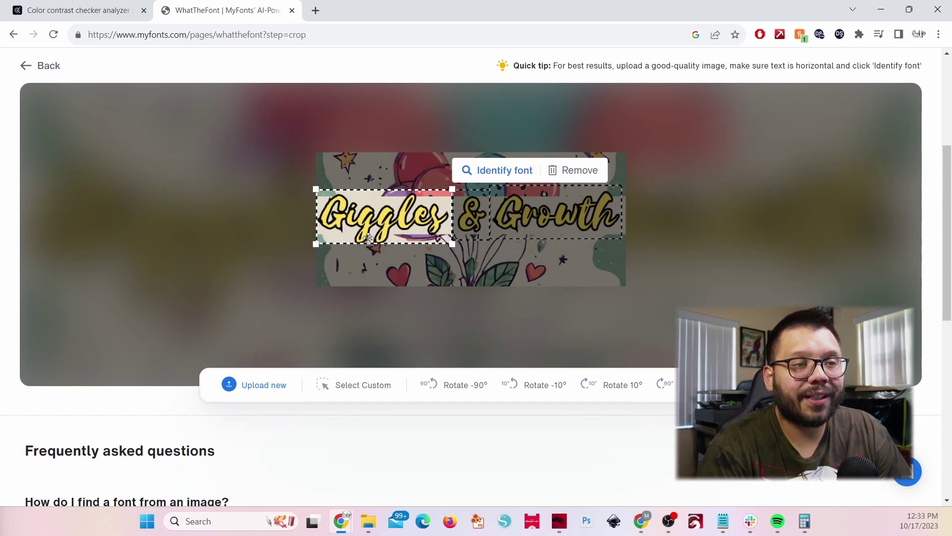
pyautogui.click(502, 171)
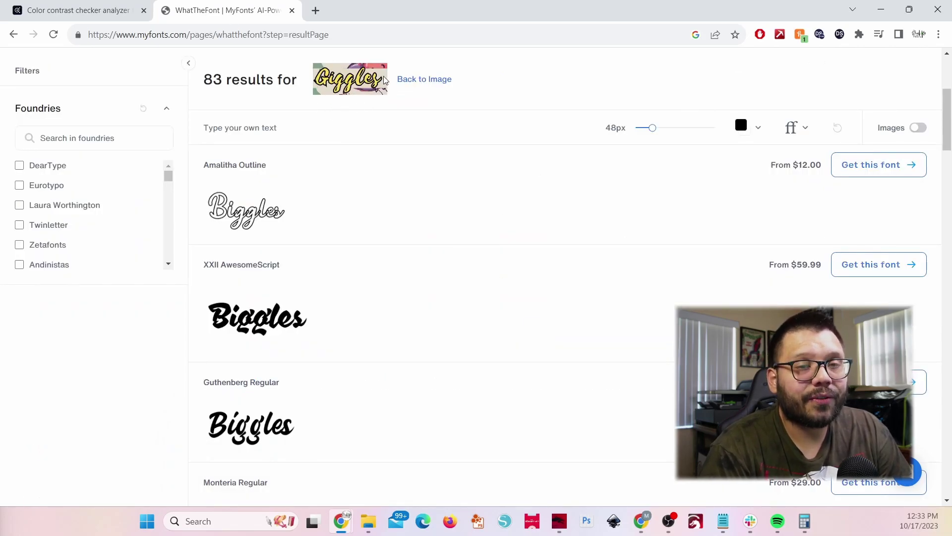
pyautogui.scroll(-3, 322, 233)
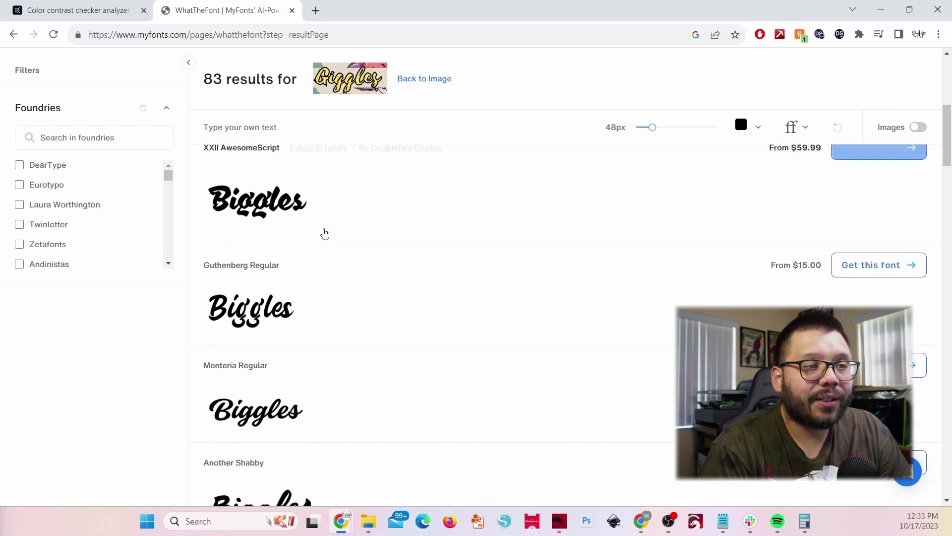
pyautogui.scroll(-9, 330, 229)
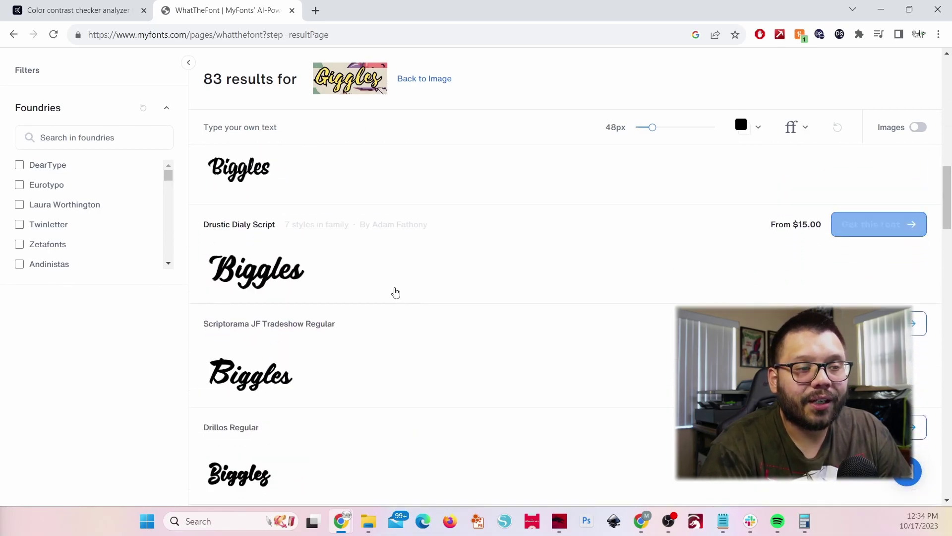
pyautogui.scroll(-3, 402, 297)
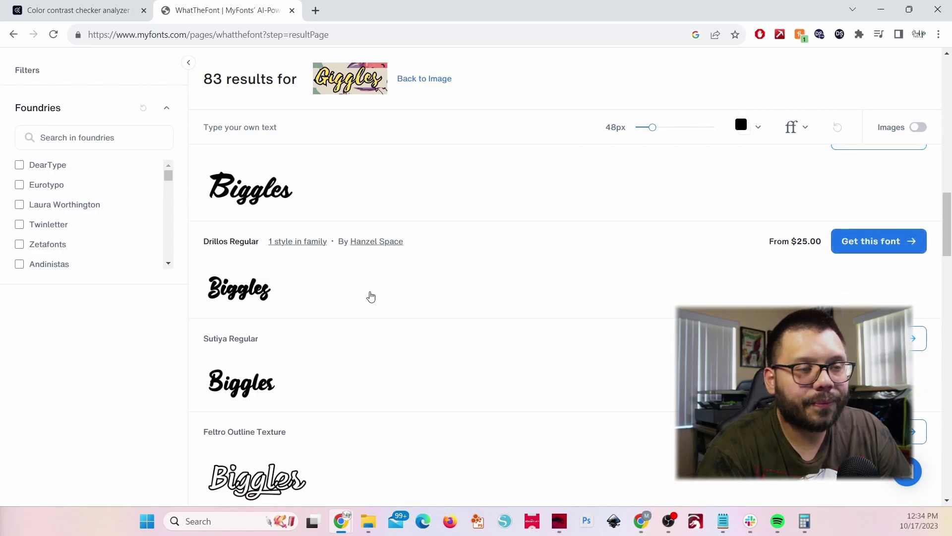
pyautogui.scroll(15, 379, 296)
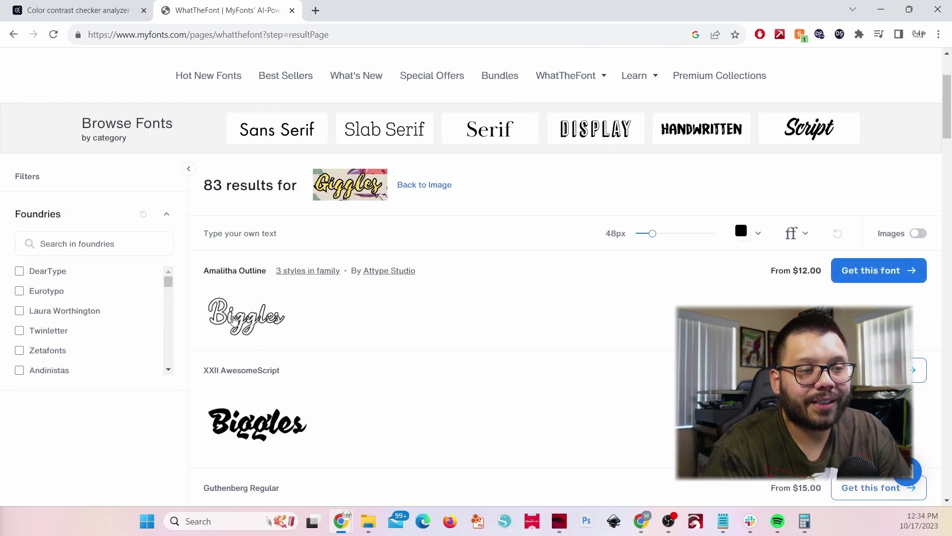
# Step: Set the font preview text to "Giggles" and browse the matching fonts for a close match
pyautogui.click(250, 232)
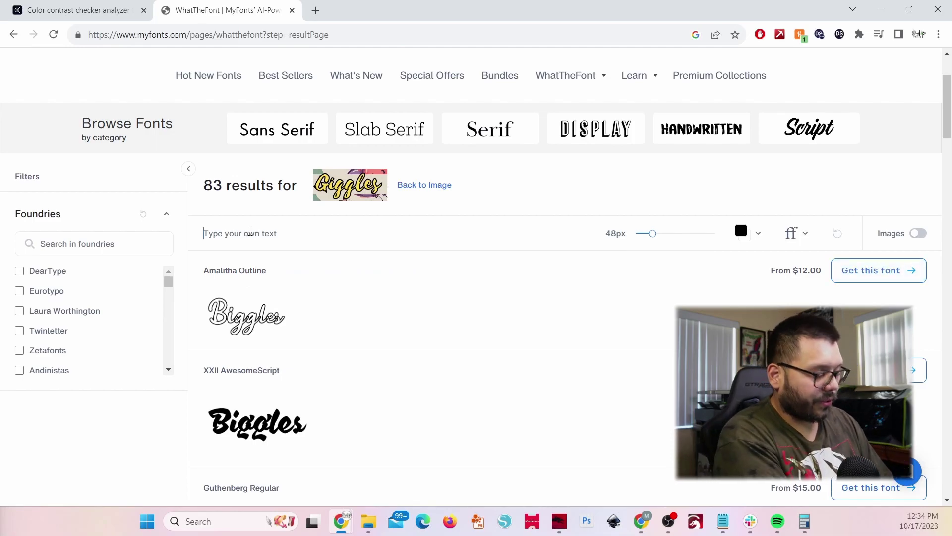
pyautogui.write('Giggles')
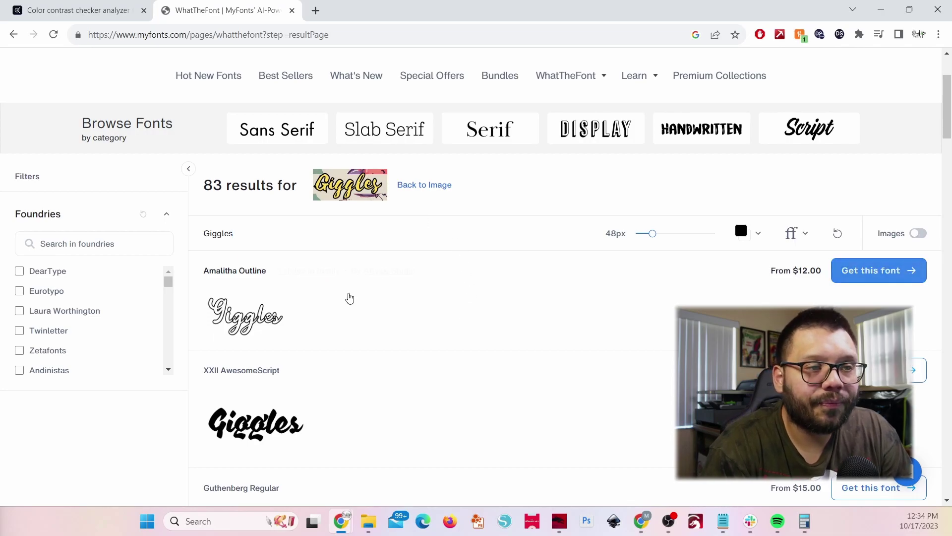
pyautogui.scroll(-5, 346, 297)
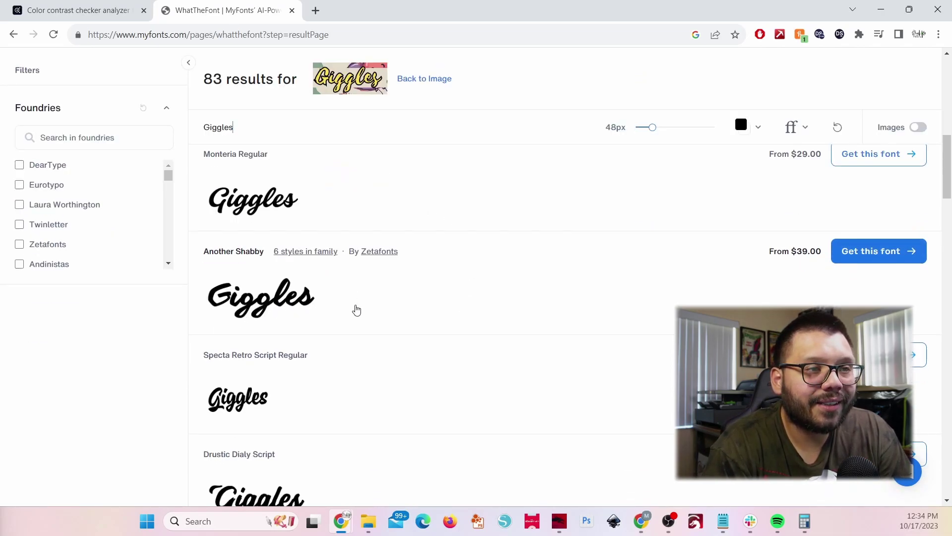
pyautogui.scroll(-10, 285, 312)
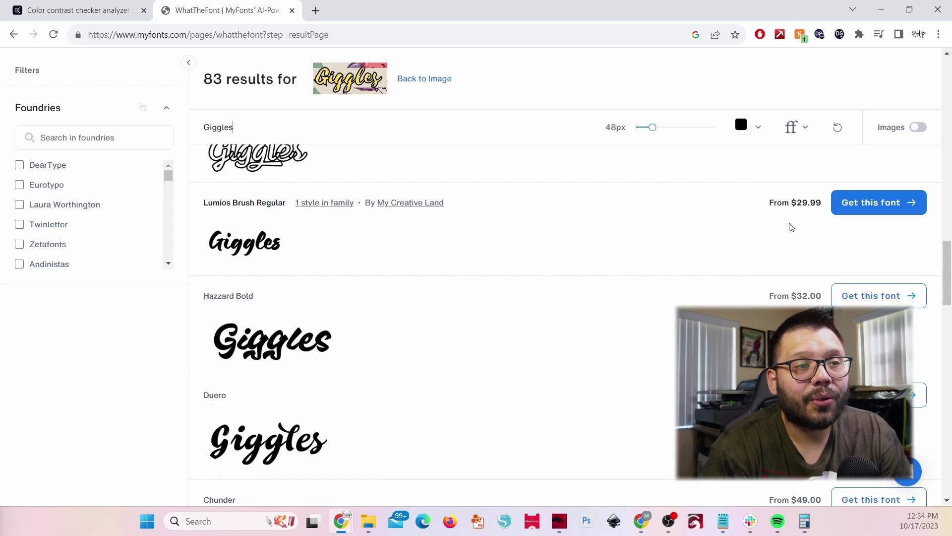
# Step: Copy the font name "Lumios Brush Regular" and search Google for it in a new tab
pyautogui.moveTo(203, 211); pyautogui.dragTo(287, 213)
pyautogui.hotkey('ctrl', 'c')
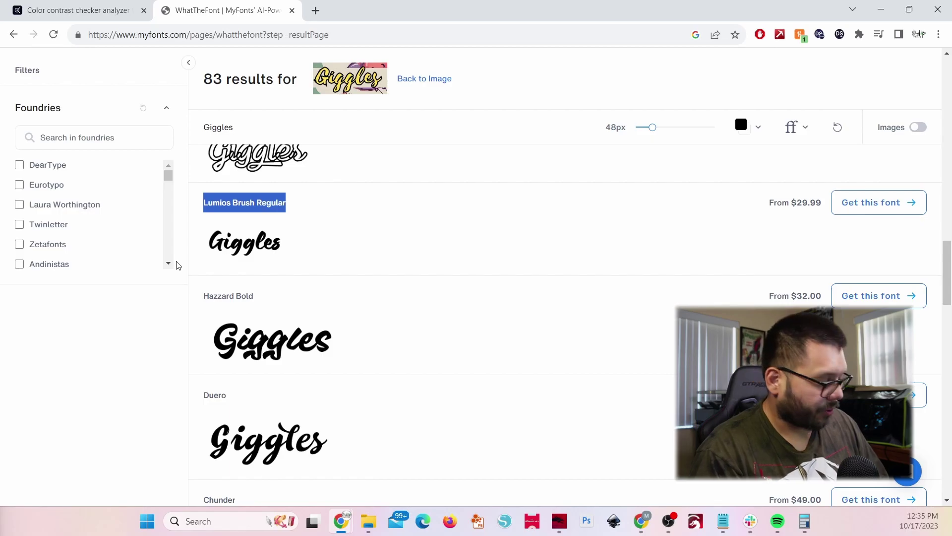
pyautogui.click(316, 10)
pyautogui.hotkey('ctrl', 'v')
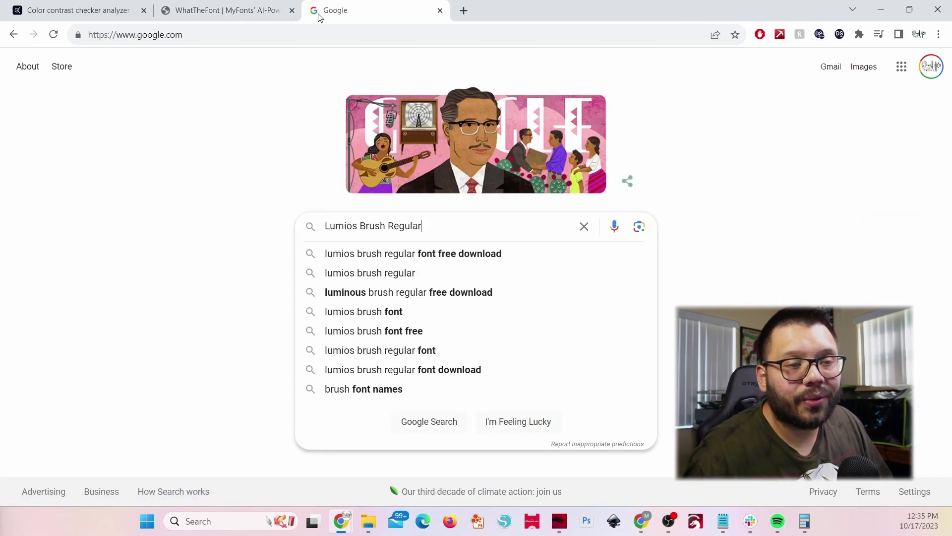
pyautogui.press('Return')
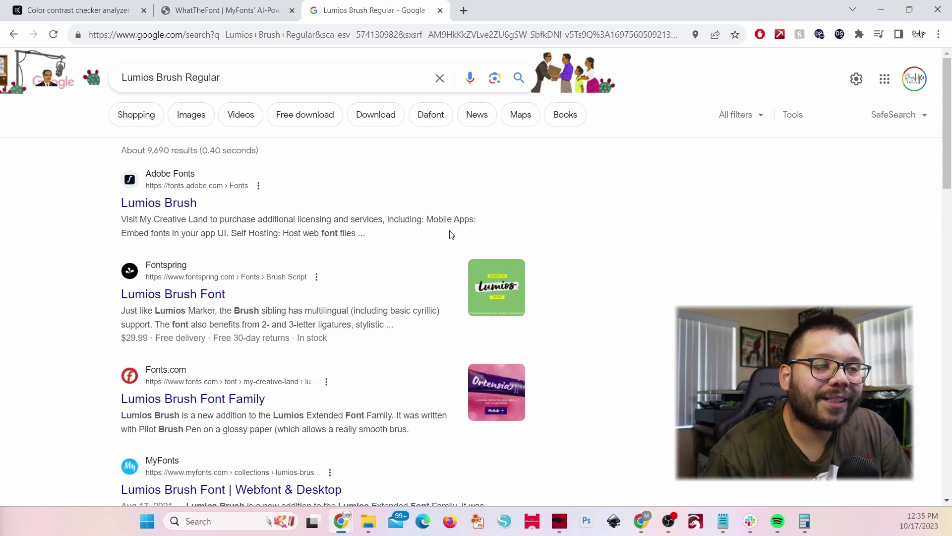
# Step: Open the Adobe Fonts result for Lumios Brush in a separate tab and view its page
pyautogui.keyDown('ctrl'); pyautogui.click(170, 202); pyautogui.keyUp('ctrl')
pyautogui.click(529, 7)
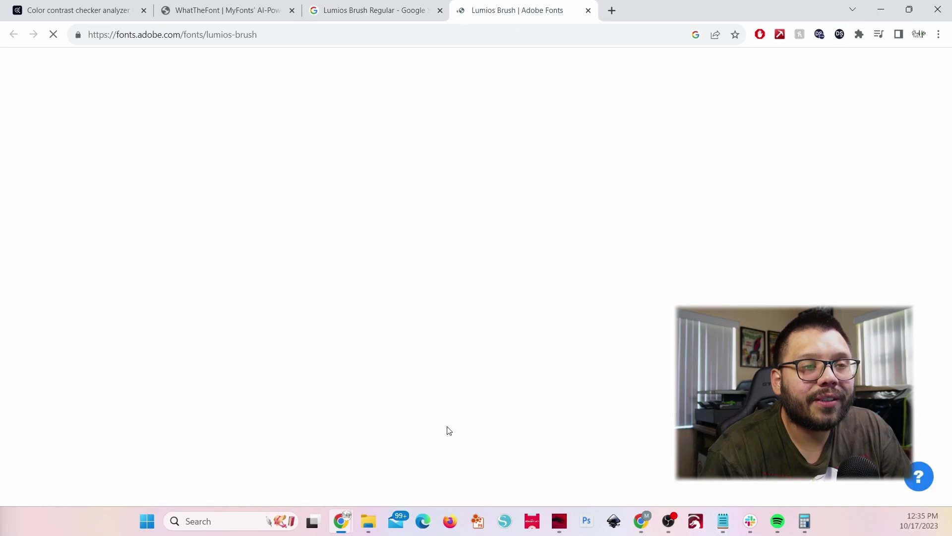
pyautogui.scroll(-3, 557, 353)
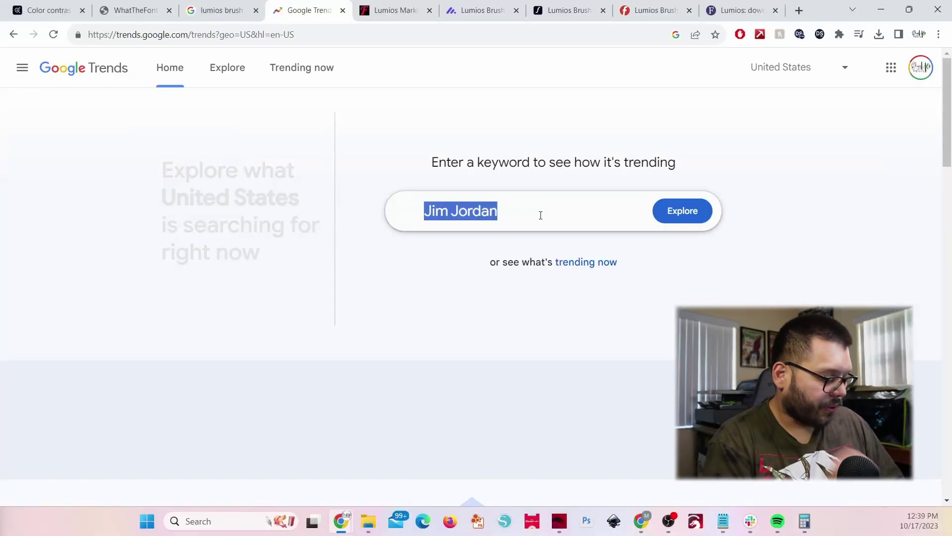
# Step: Search Google Trends for "tshirts" and set the time range to Past 5 years
pyautogui.write('tshirts')
pyautogui.press('Return')
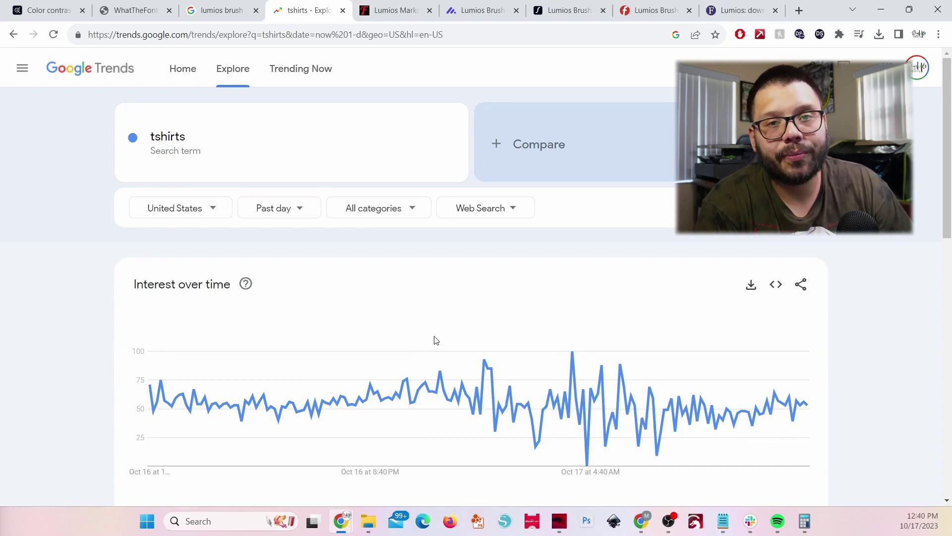
pyautogui.click(293, 208)
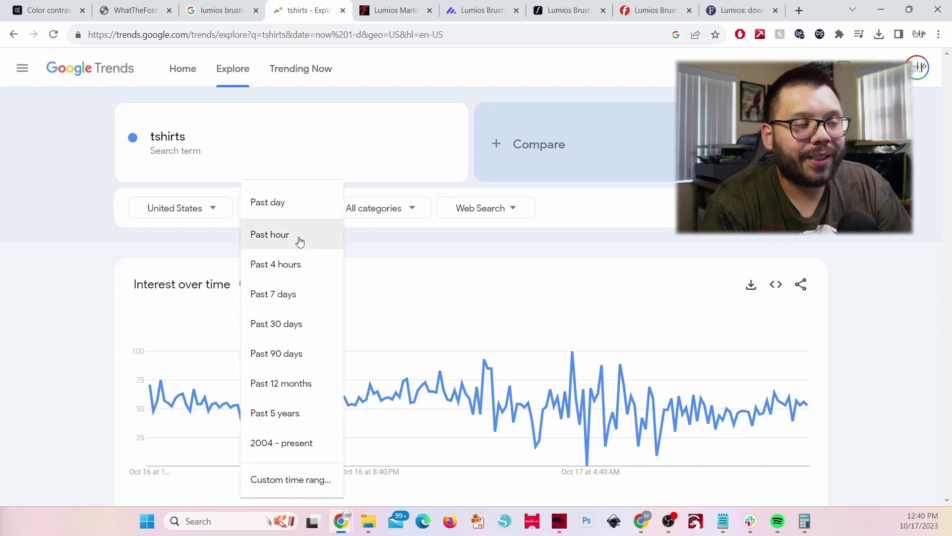
pyautogui.click(278, 413)
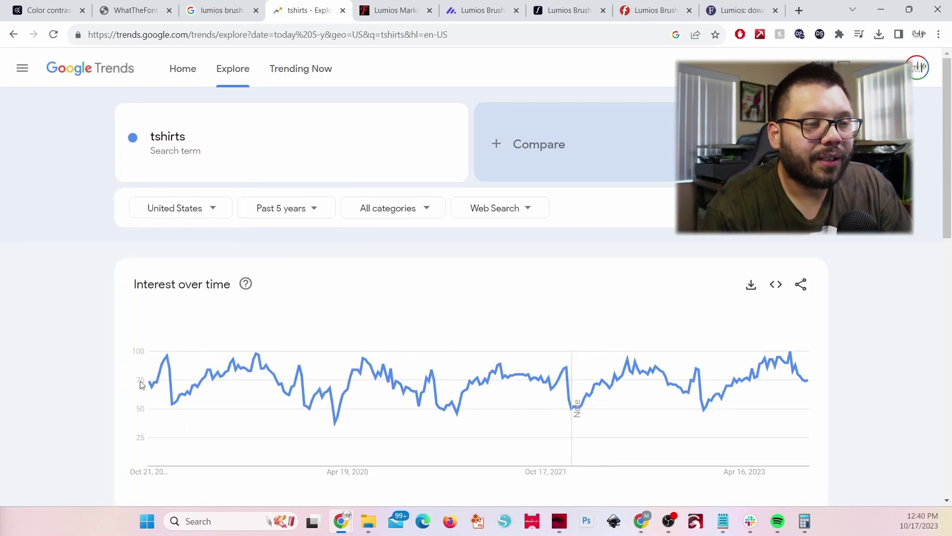
# Step: Examine the peaks and dips in the five-year interest over time chart for "tshirts"
pyautogui.scroll(-1, 132, 381)
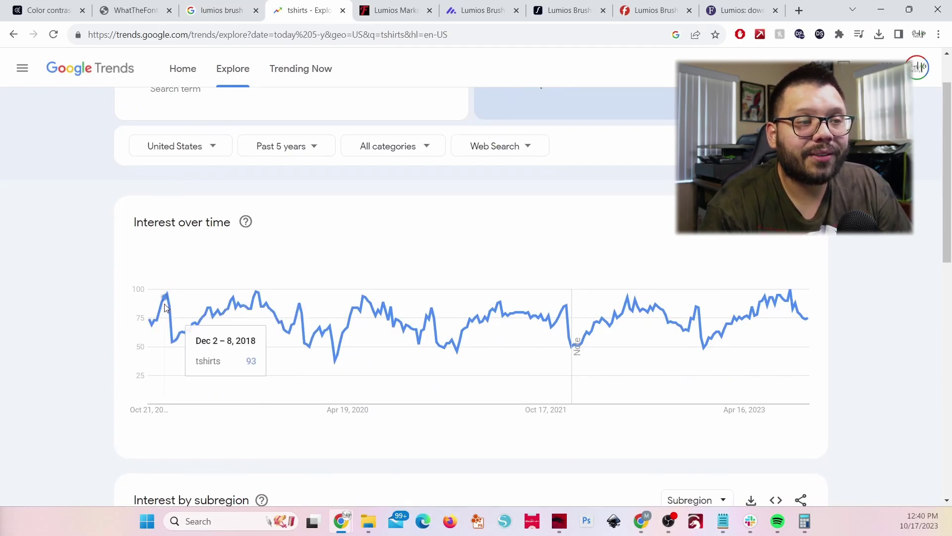
pyautogui.moveTo(175, 349)
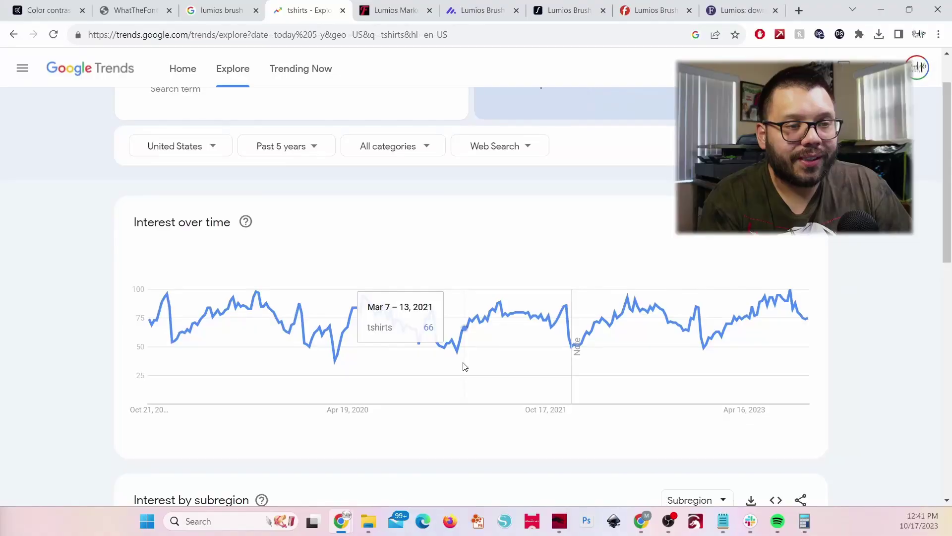
pyautogui.moveTo(500, 312)
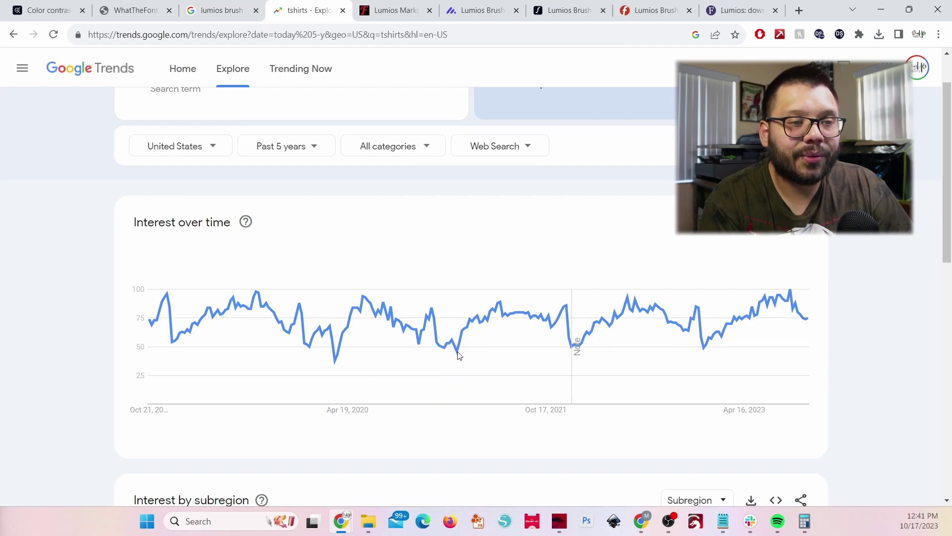
pyautogui.moveTo(457, 363)
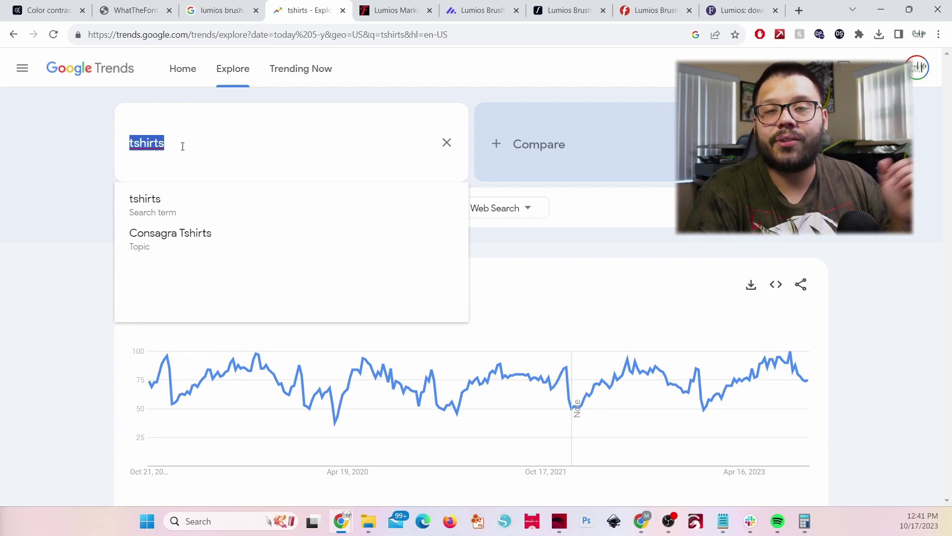
# Step: Replace the search term with "swim suits" and examine its five-year interest over time chart
pyautogui.write('s')
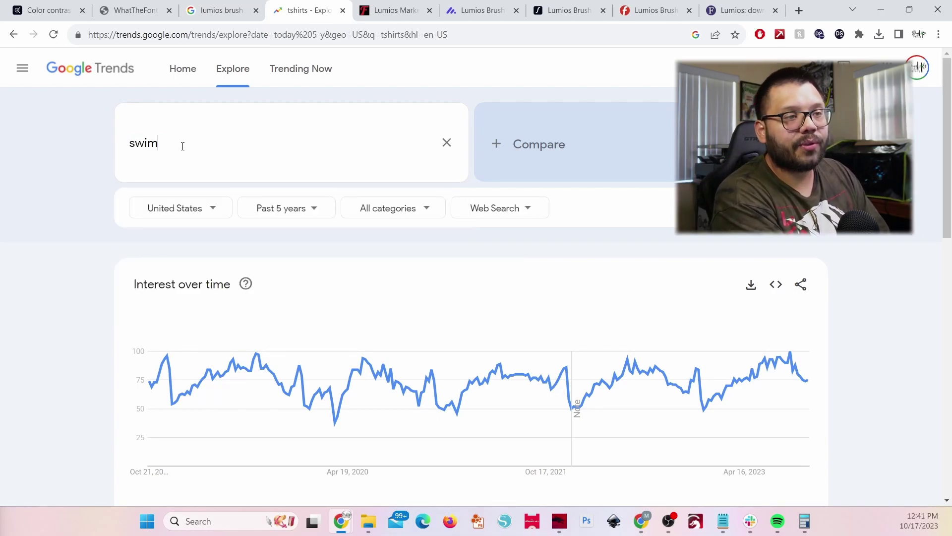
pyautogui.write('wim')
pyautogui.click(284, 213)
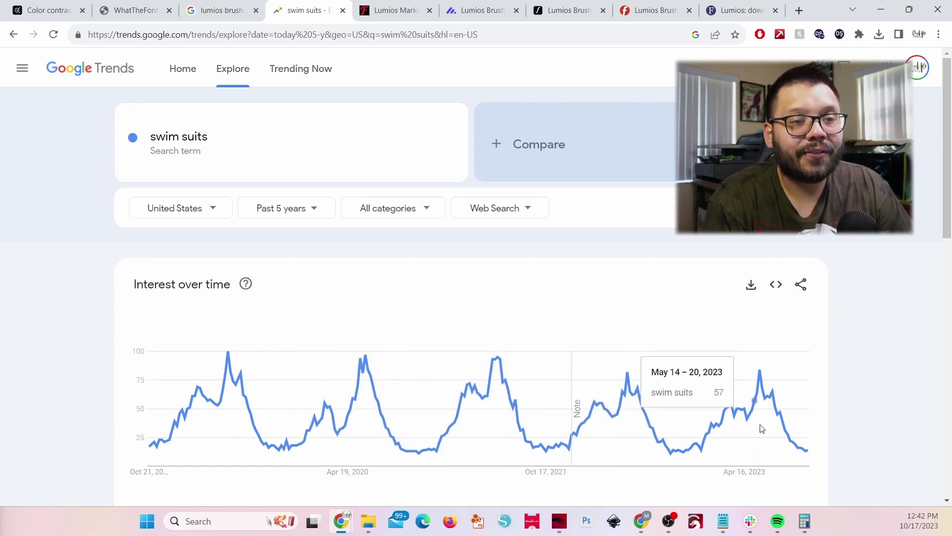
pyautogui.scroll(-1, 629, 379)
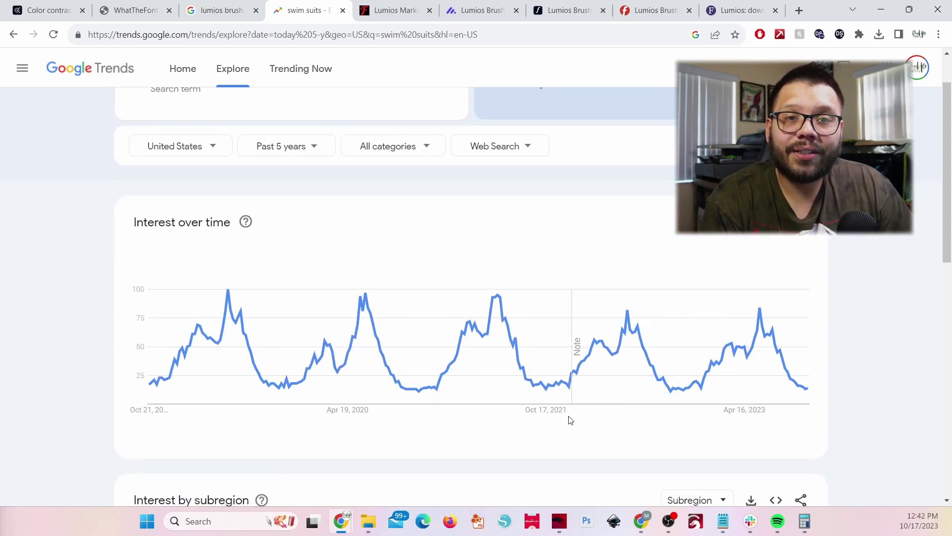
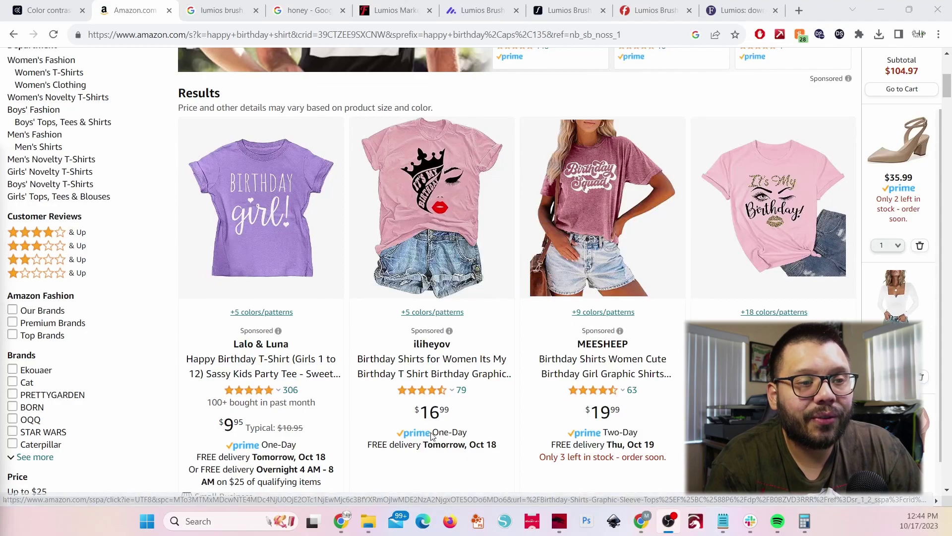
# Step: Run a Google Lens image search on the pink iliheyov birthday shirt picture and browse the visual matches
pyautogui.rightClick(397, 162)
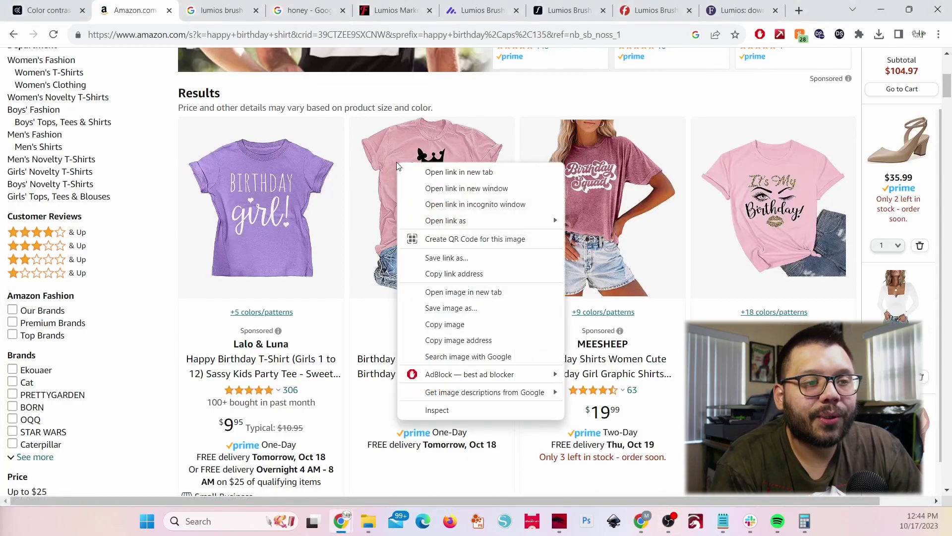
pyautogui.click(468, 356)
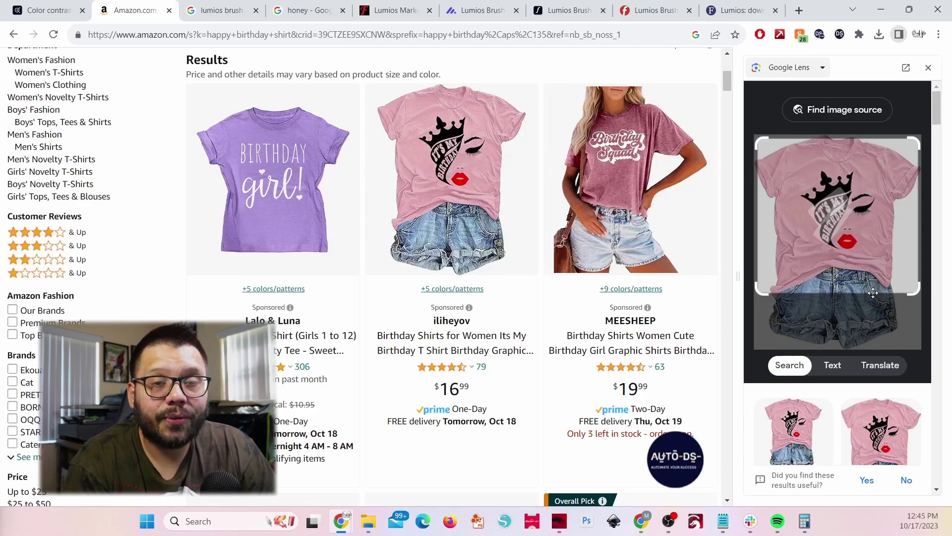
pyautogui.scroll(-5, 853, 252)
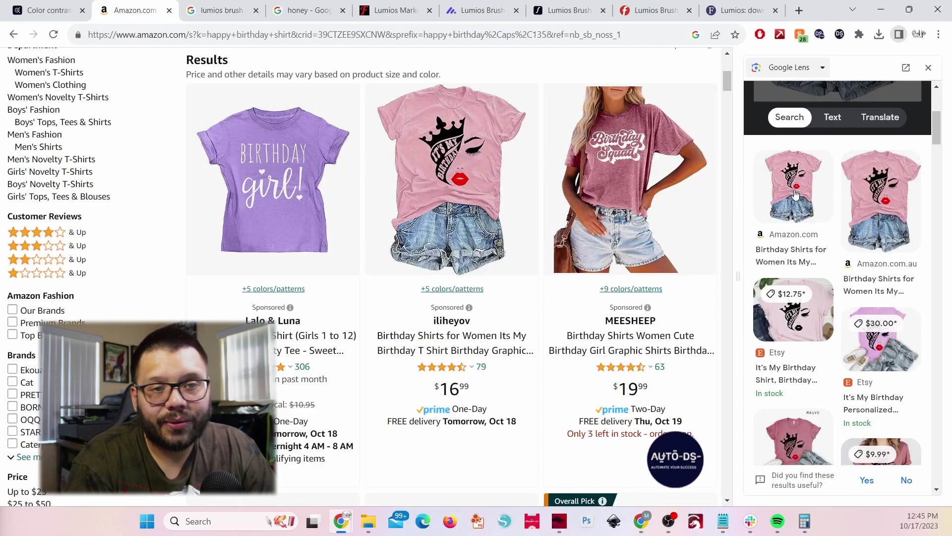
pyautogui.scroll(-1, 853, 280)
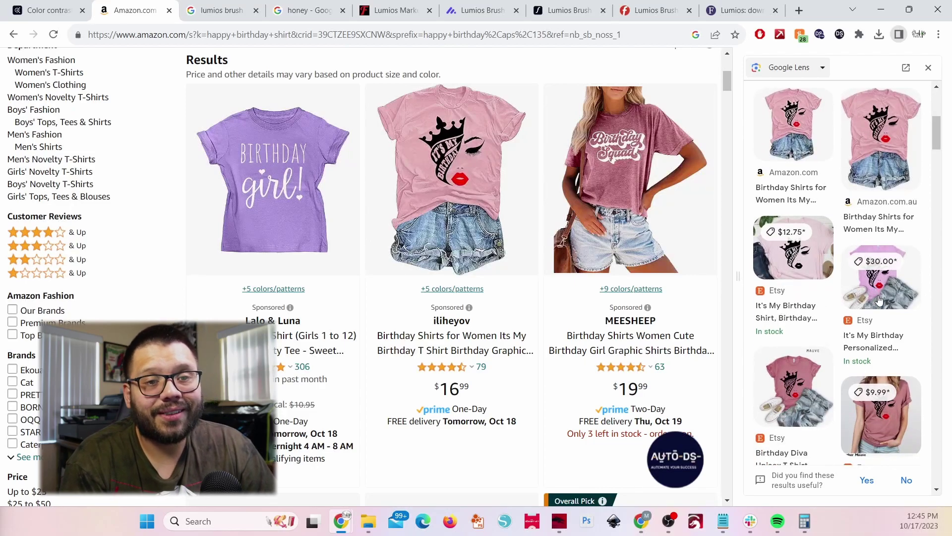
pyautogui.scroll(-5, 832, 330)
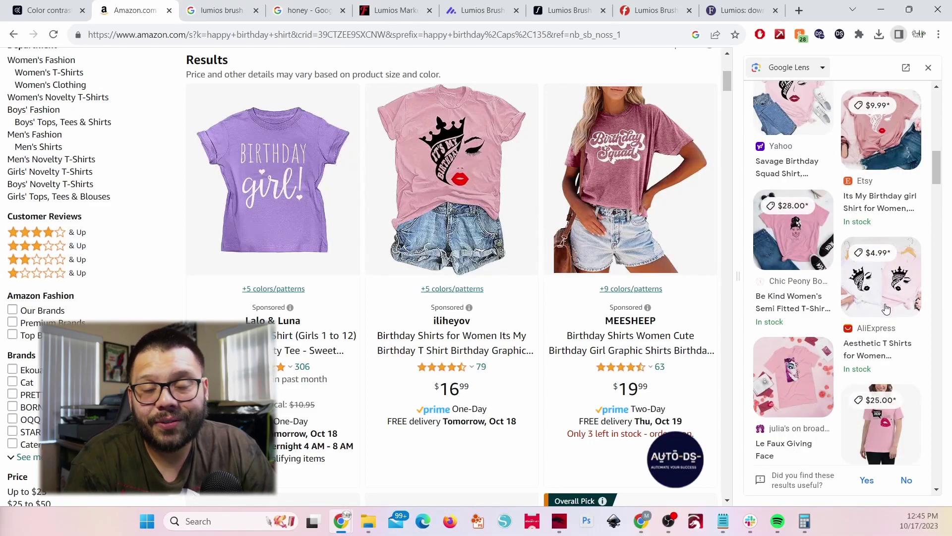
pyautogui.scroll(-5, 856, 381)
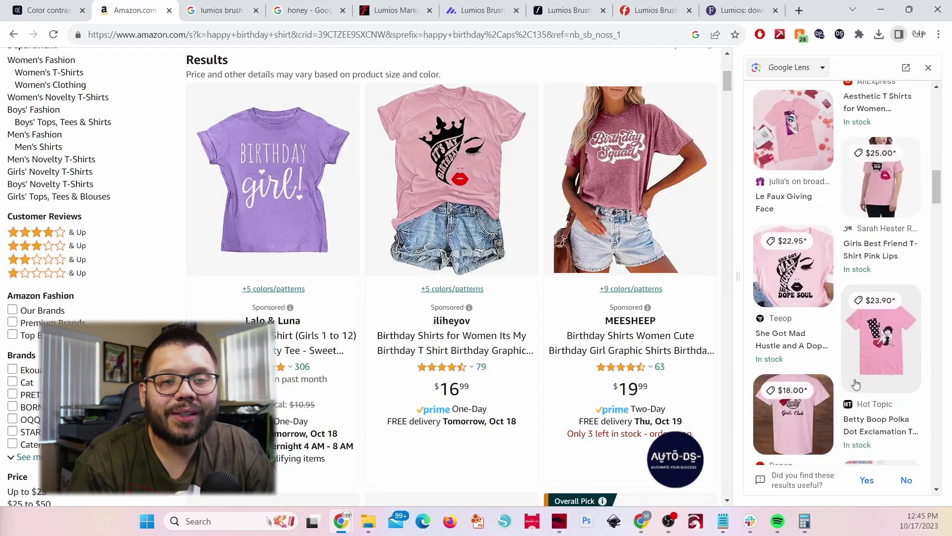
pyautogui.scroll(-2, 856, 381)
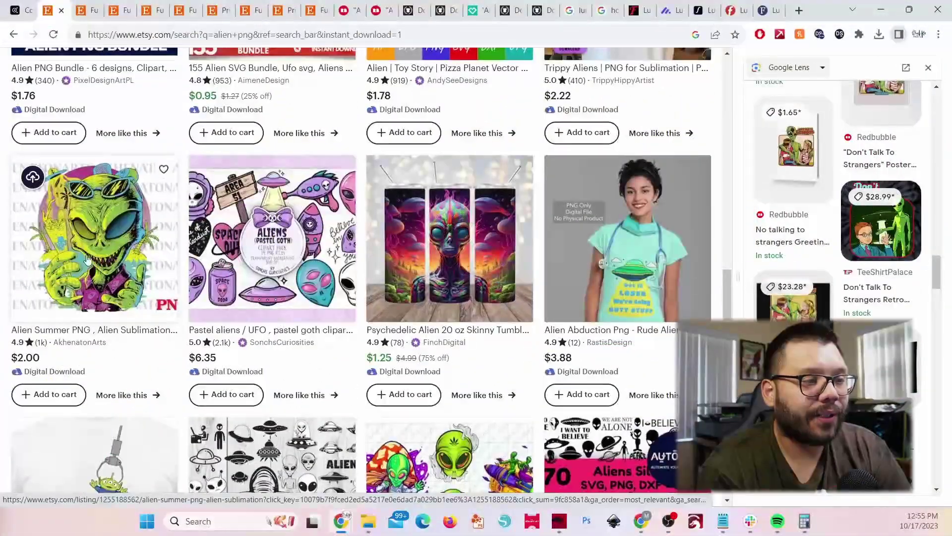
# Step: Open the Alien Summer PNG listing from the Etsy results and run a Google Lens image search on its artwork
pyautogui.click(87, 258)
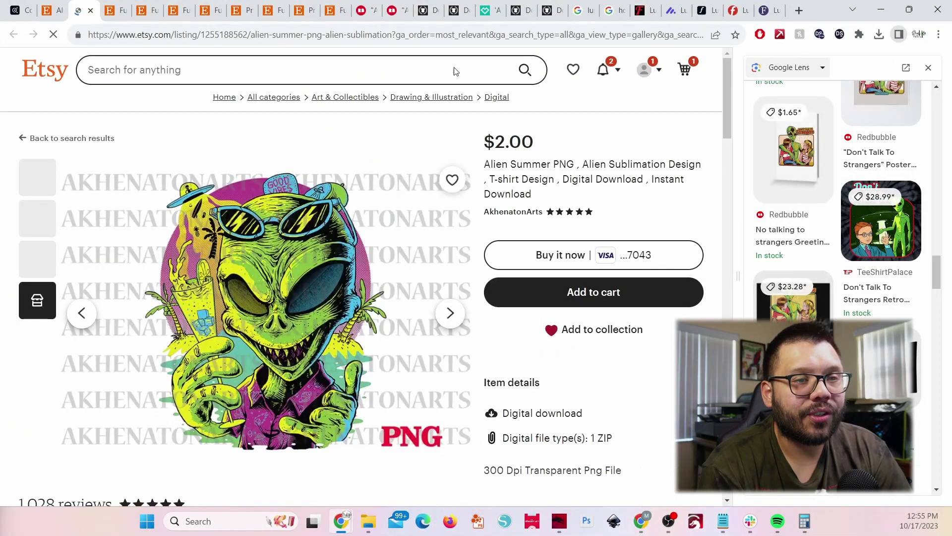
pyautogui.scroll(-1, 490, 361)
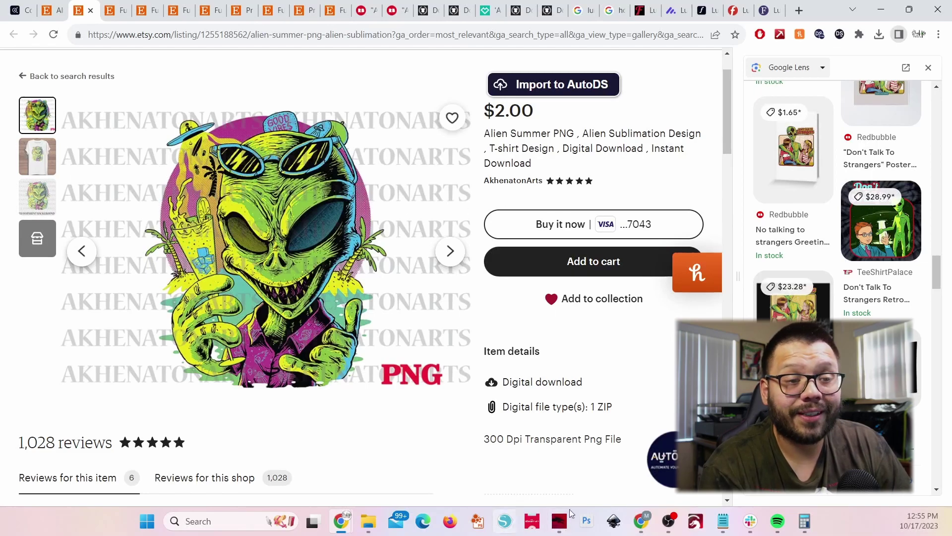
pyautogui.rightClick(246, 207)
pyautogui.click(303, 296)
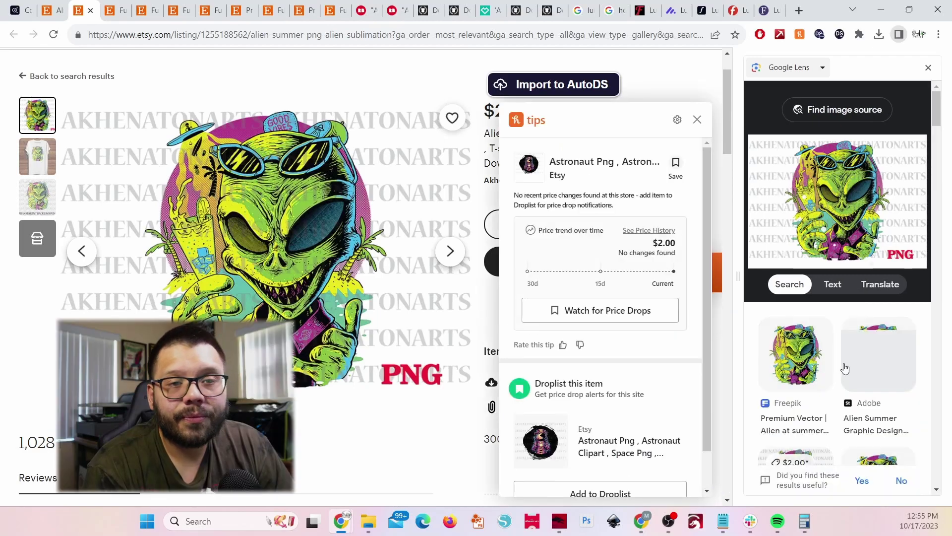
# Step: Open the Freepik, Adobe, Etsy and Facebook matches for the alien artwork in separate tabs
pyautogui.scroll(-3, 858, 323)
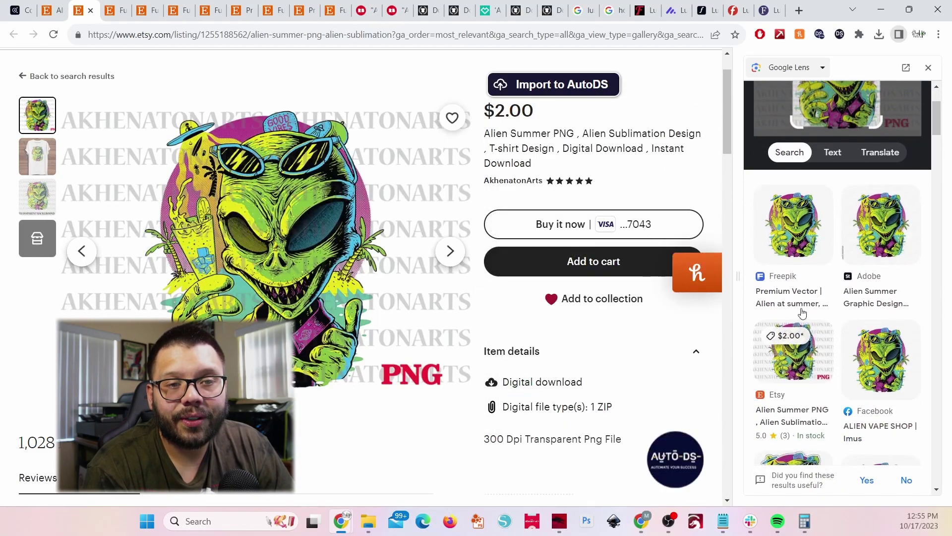
pyautogui.click(791, 239)
pyautogui.click(879, 243)
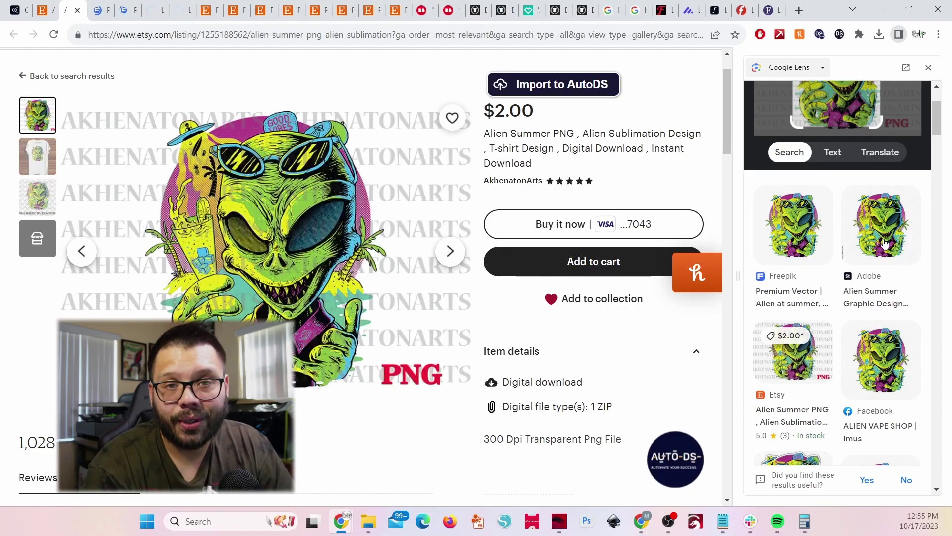
pyautogui.scroll(-1, 844, 278)
pyautogui.click(803, 315)
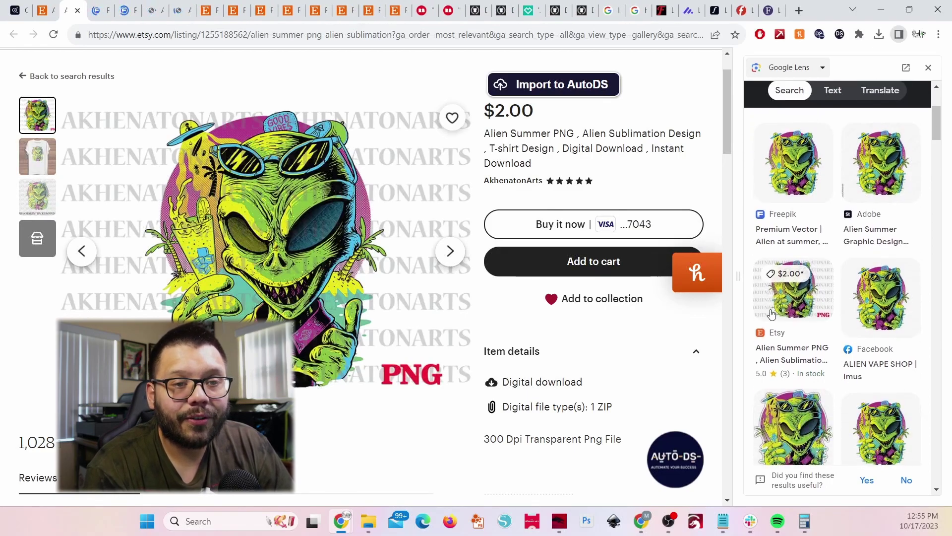
pyautogui.click(771, 312)
pyautogui.click(876, 296)
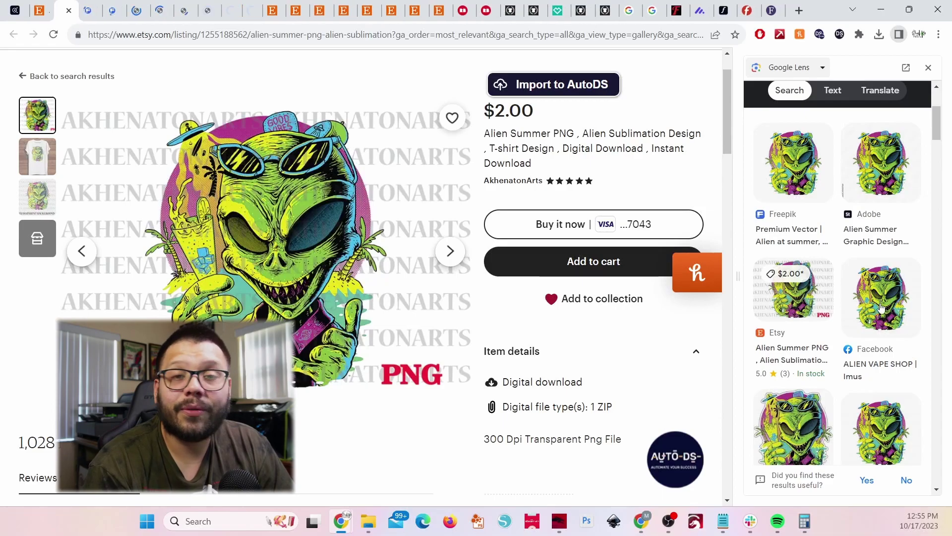
pyautogui.click(877, 297)
# Step: Open the eBay, Pinterest and Redbubble "Alien Summer Invasion" matches for the alien artwork in separate tabs
pyautogui.scroll(-3, 877, 308)
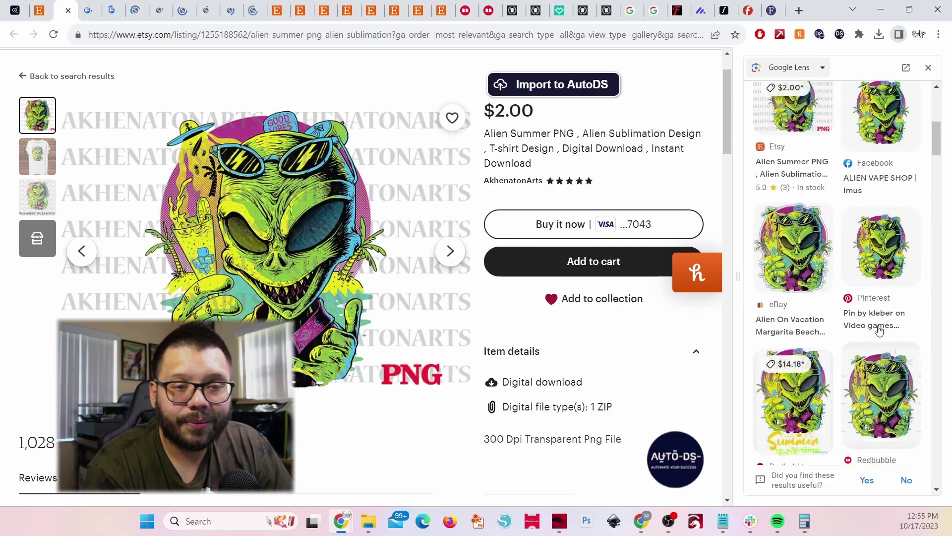
pyautogui.click(808, 270)
pyautogui.click(809, 270)
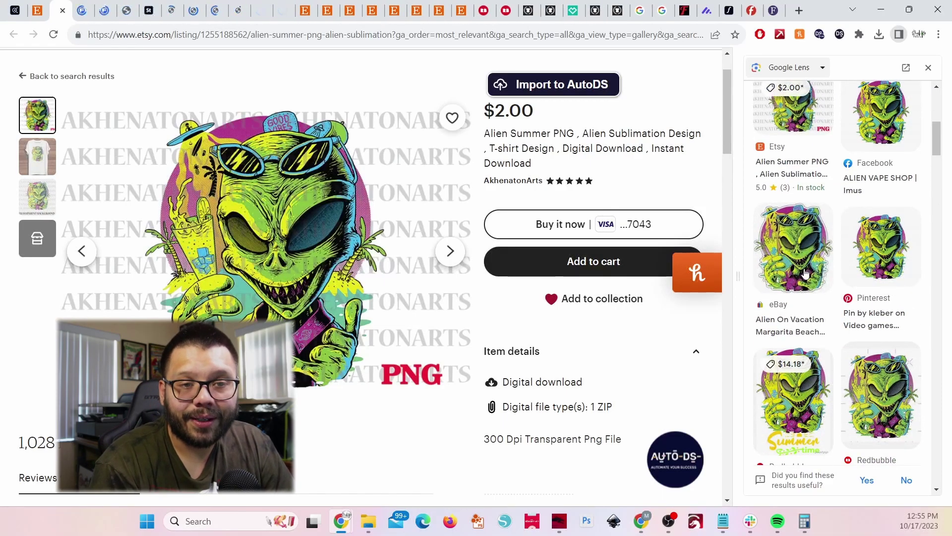
pyautogui.click(895, 263)
pyautogui.click(895, 263)
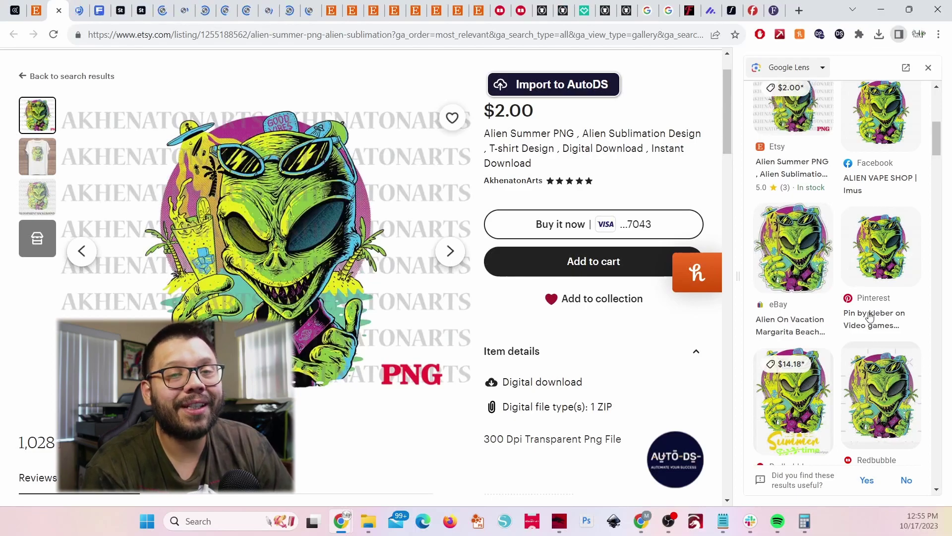
pyautogui.scroll(-1, 852, 335)
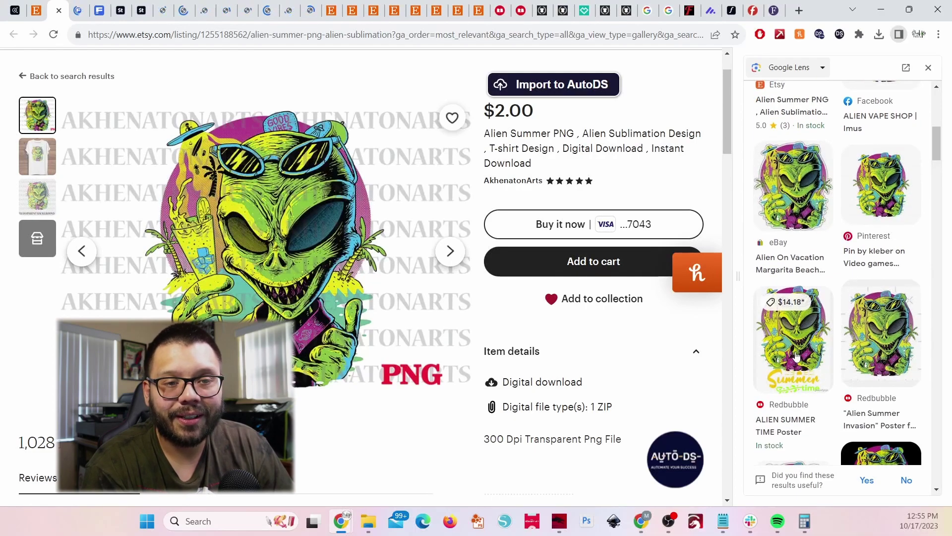
pyautogui.click(870, 352)
pyautogui.click(871, 353)
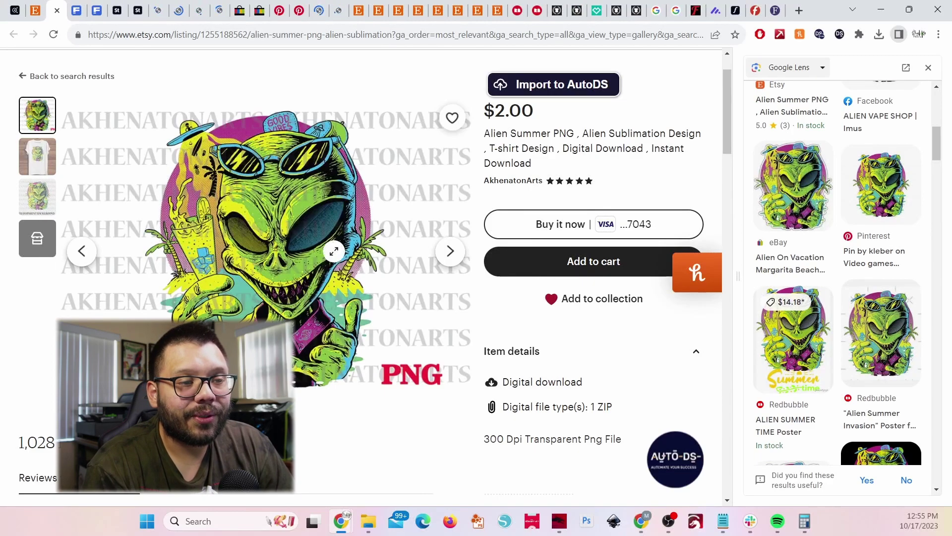
# Step: Review the opened Etsy listing and Alien Vape Shop Facebook page, closing the duplicate Etsy and Facebook tabs
pyautogui.click(158, 11)
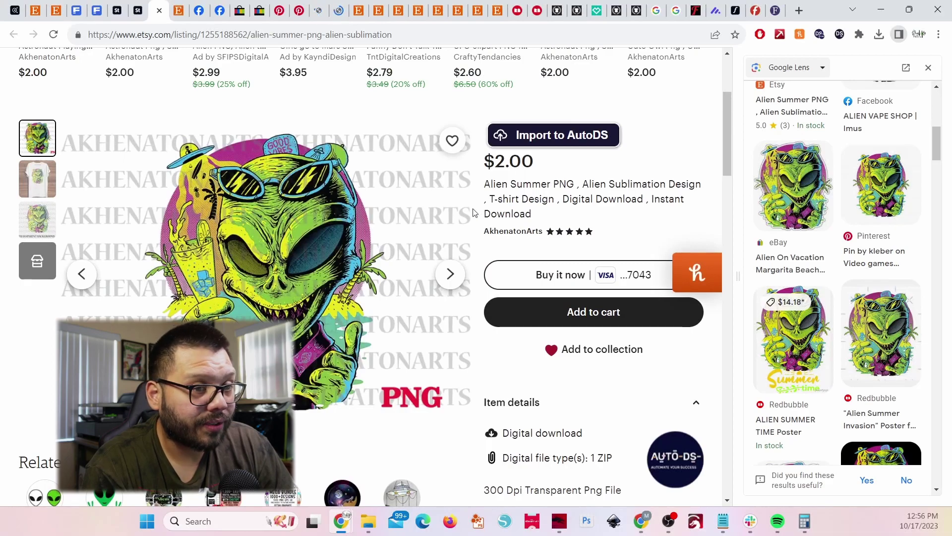
pyautogui.click(179, 11)
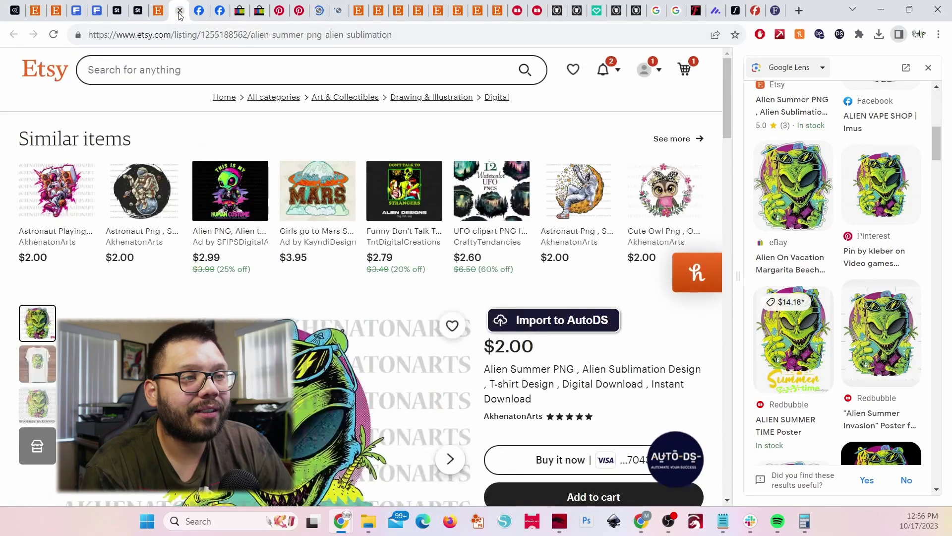
pyautogui.click(179, 10)
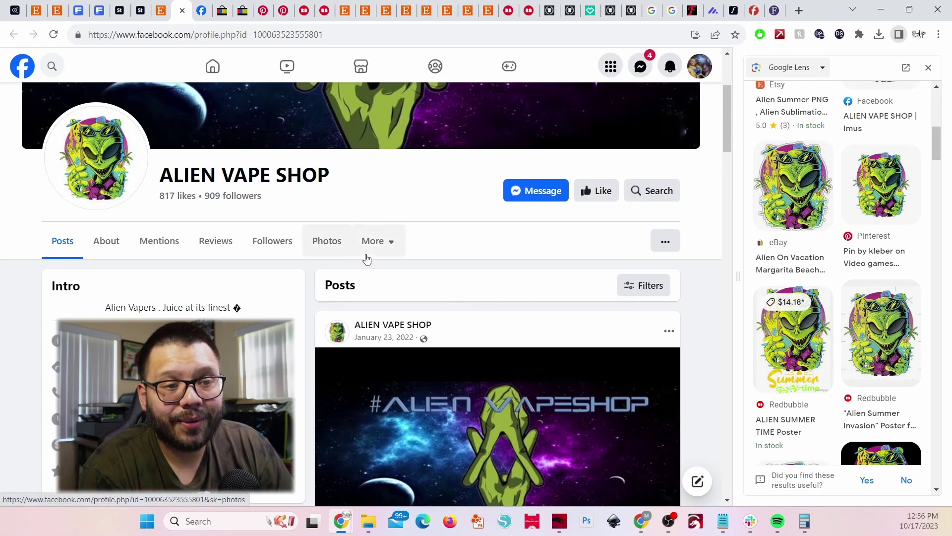
pyautogui.scroll(-6, 365, 251)
pyautogui.hotkey('ctrl', 'w')
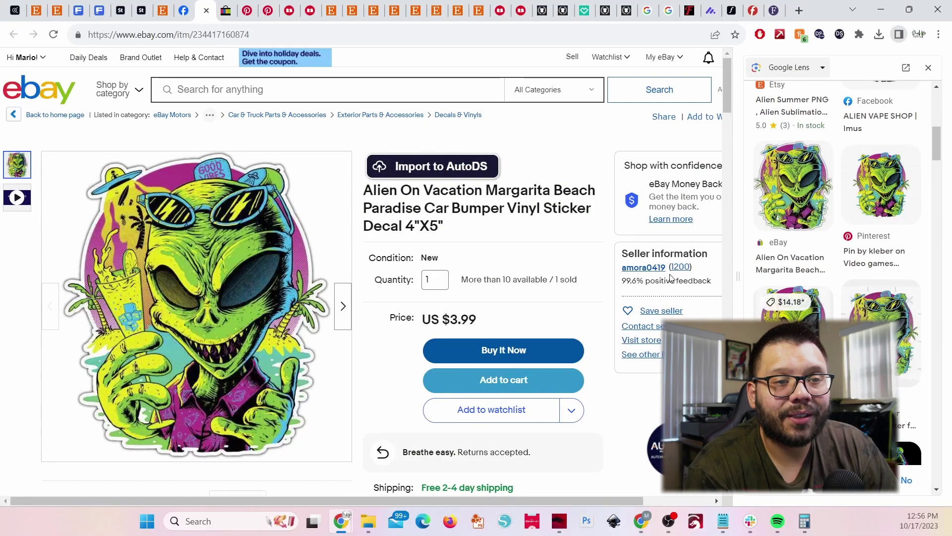
# Step: Check how the alien artwork is used on the Pinterest, Redbubble and Freepik pages, including Freepik's license and file details
pyautogui.click(249, 14)
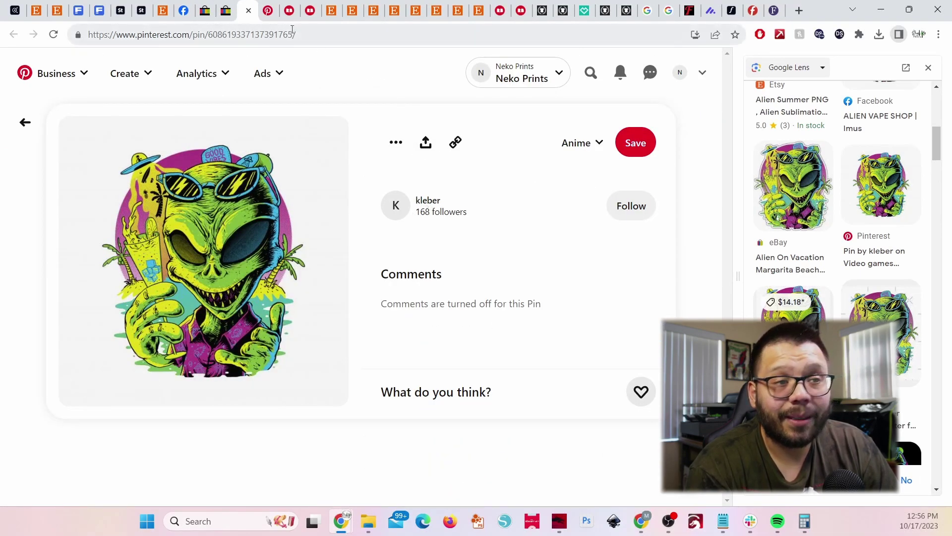
pyautogui.click(289, 11)
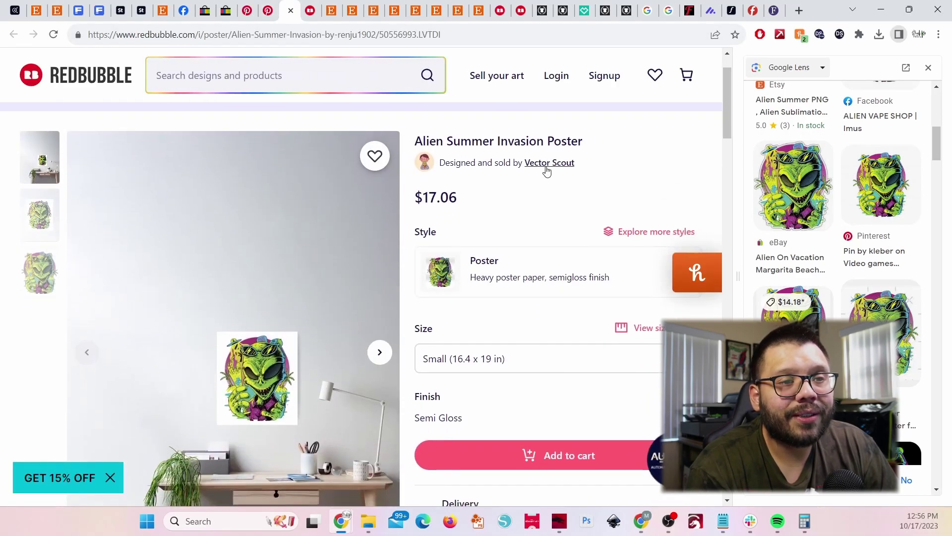
pyautogui.hotkey('ctrl', '4')
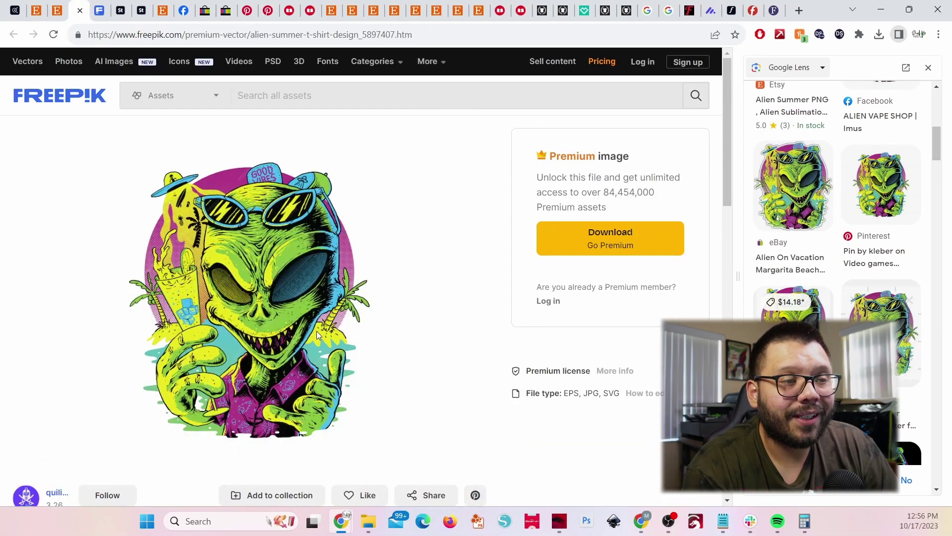
pyautogui.scroll(-3, 337, 340)
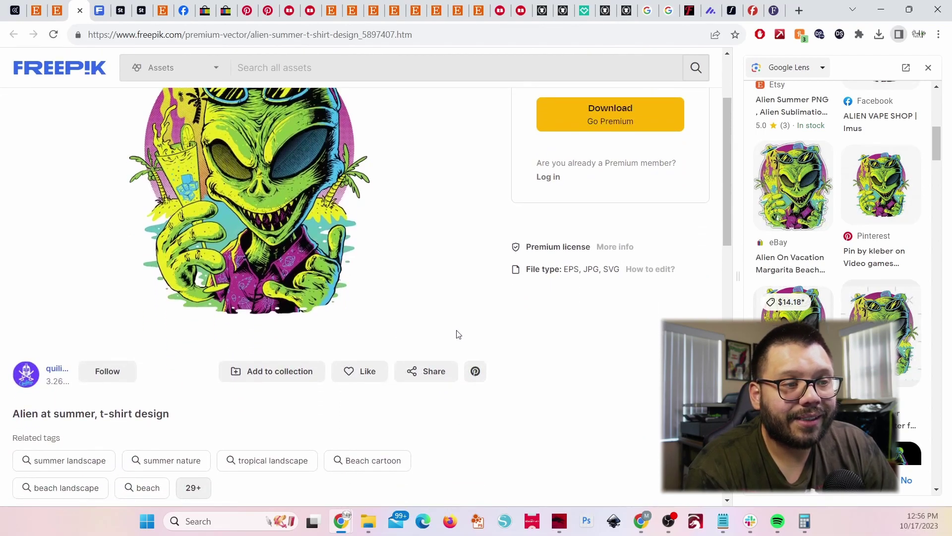
# Step: Recheck the alien artwork's Freepik page, then return to the Etsy alien PNG search results and browse the listings
pyautogui.scroll(3, 464, 347)
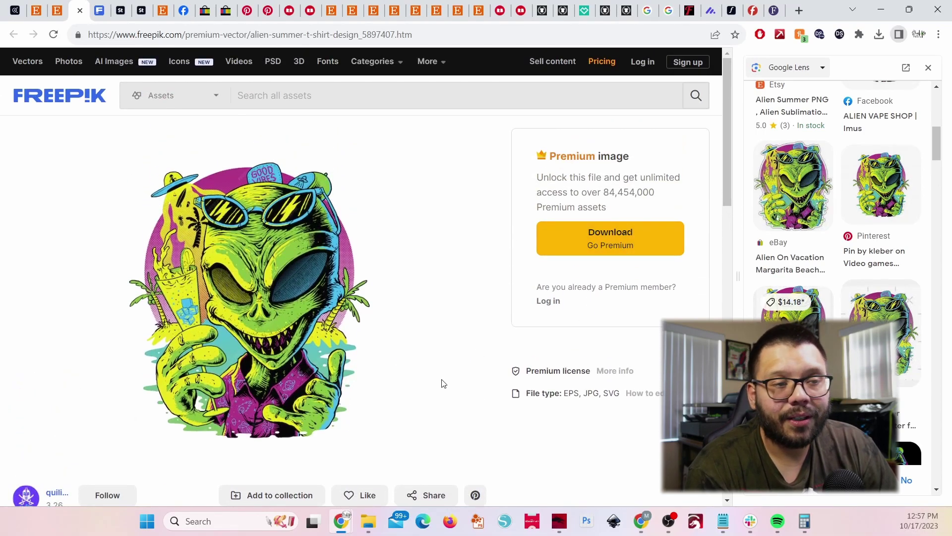
pyautogui.click(36, 11)
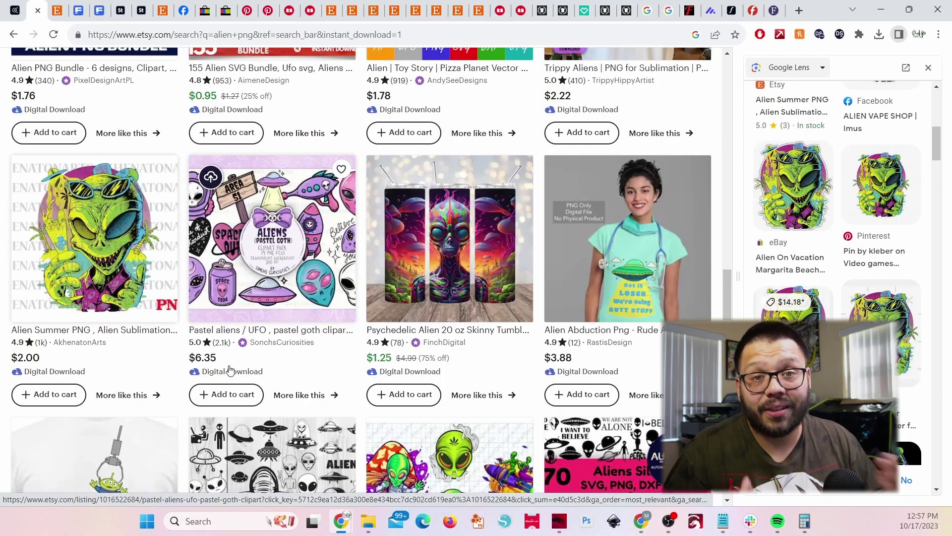
pyautogui.scroll(-3, 230, 369)
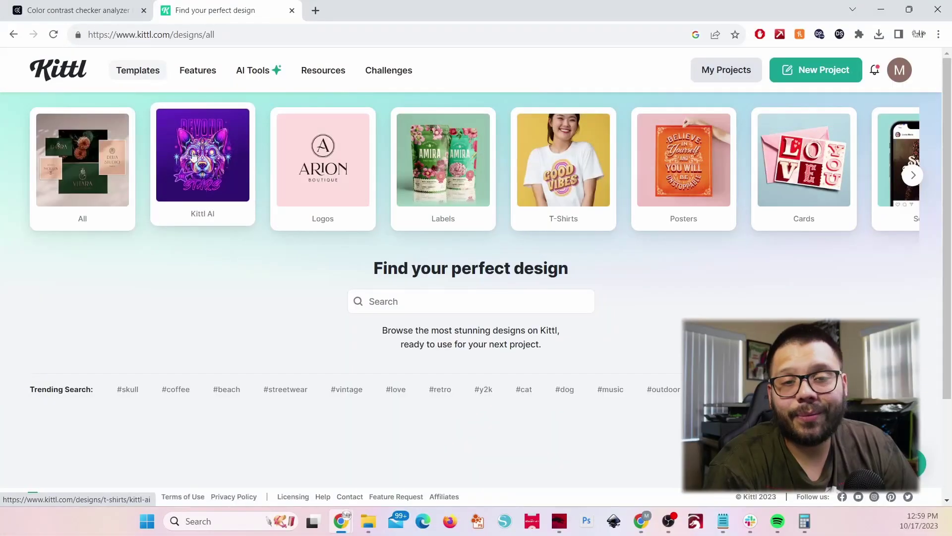
# Step: Browse the Kittl design templates and open the Tokyo T-Shirt Design Template for editing
pyautogui.scroll(-3, 231, 381)
pyautogui.scroll(-3, 230, 381)
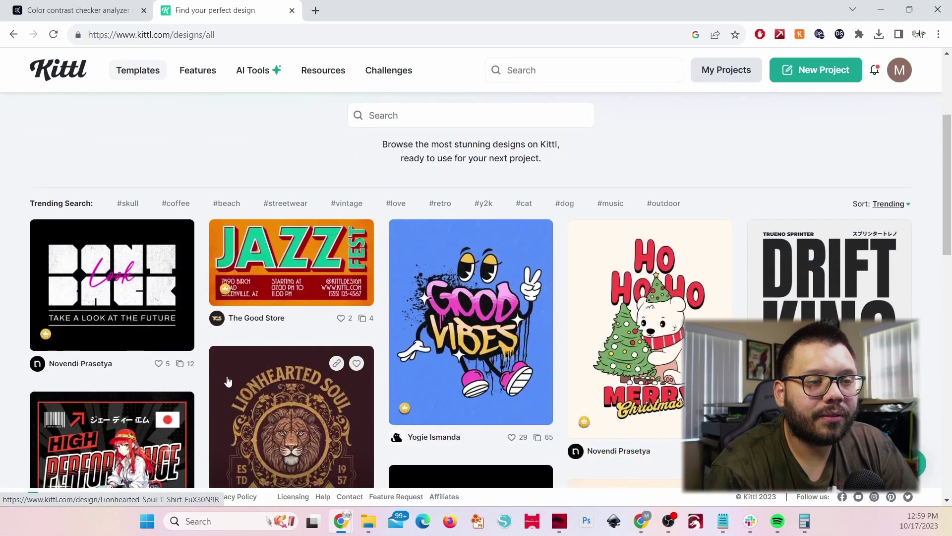
pyautogui.scroll(-5, 315, 199)
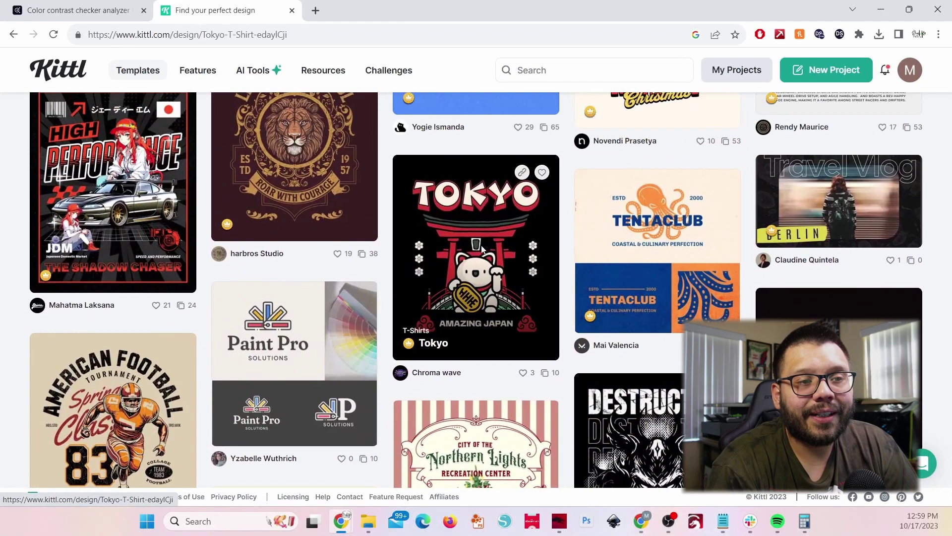
pyautogui.click(472, 283)
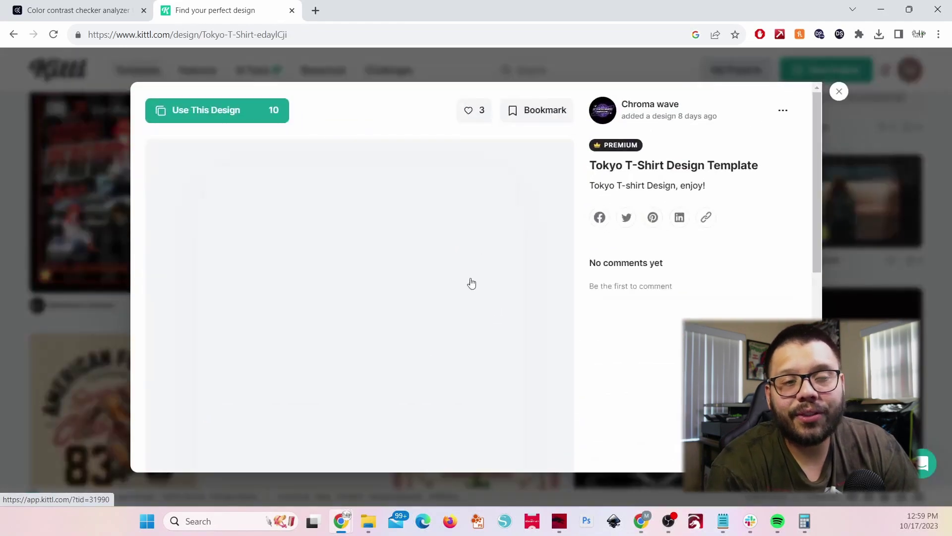
pyautogui.scroll(-1, 419, 297)
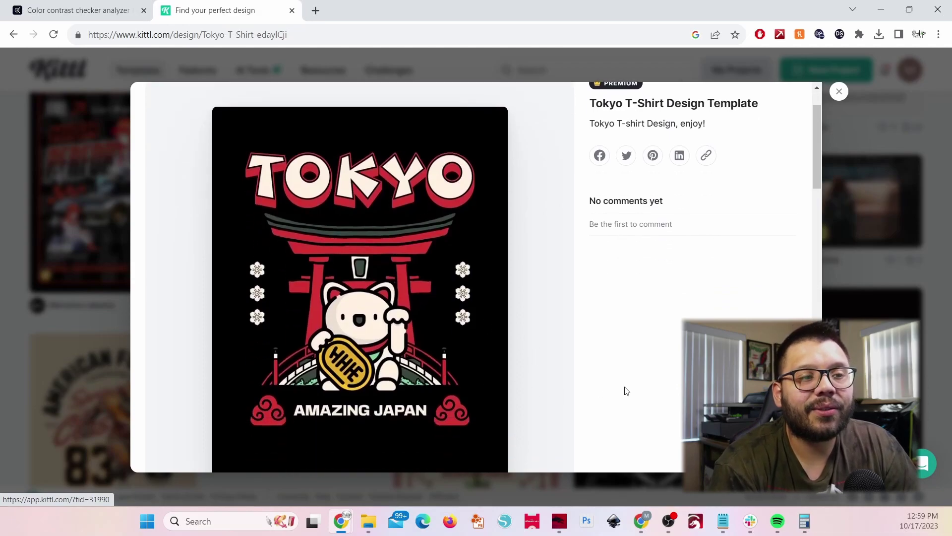
pyautogui.scroll(1, 679, 359)
pyautogui.click(217, 119)
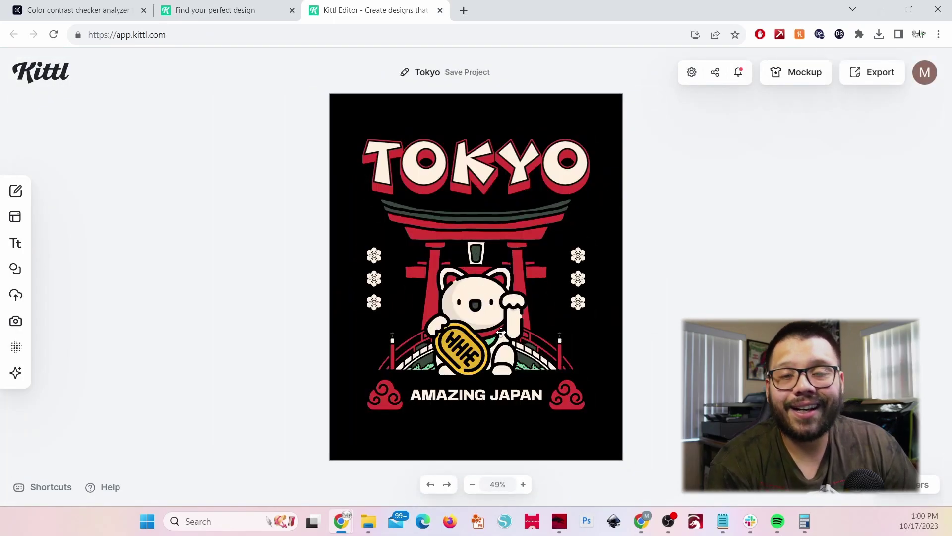
# Step: Replace the TOKYO headline in the T-shirt design with NEKO
pyautogui.doubleClick(483, 184)
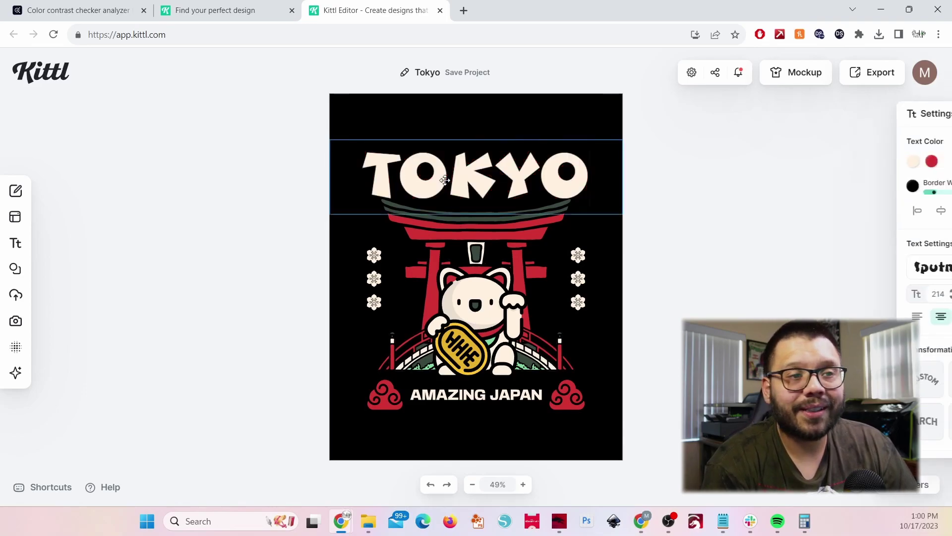
pyautogui.moveTo(581, 173); pyautogui.dragTo(313, 180)
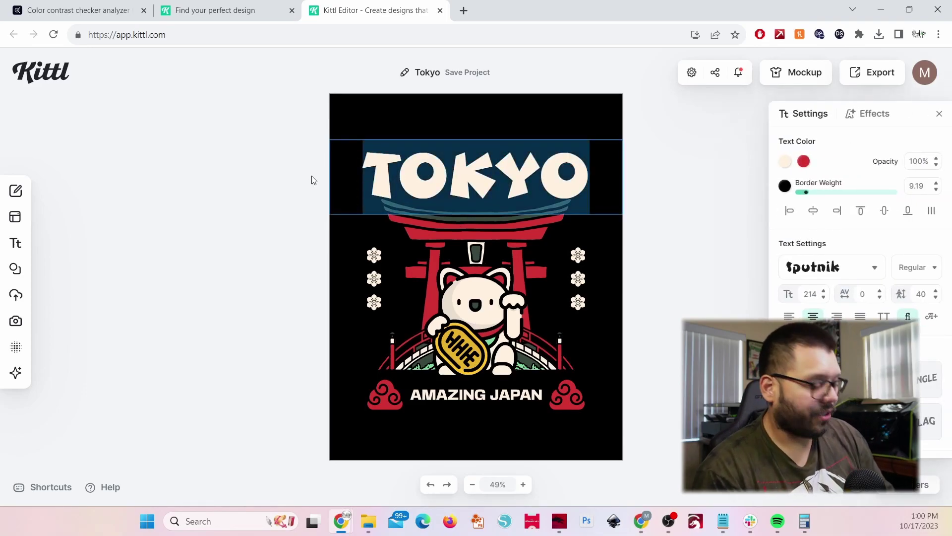
pyautogui.write('NEKO')
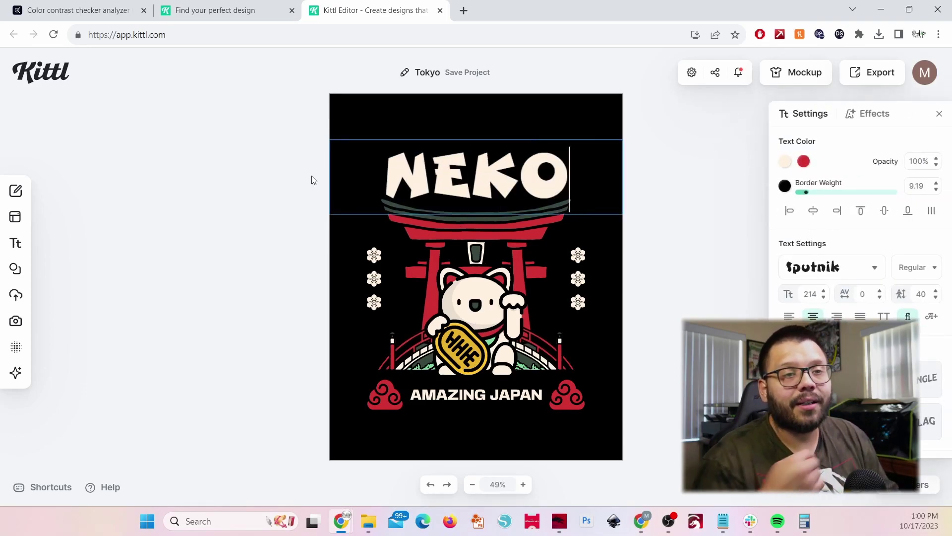
pyautogui.press('Escape')
# Step: Change the word JAPAN to PRINTS in the tagline below the cat so it reads AMAZING PRINTS
pyautogui.click(462, 395)
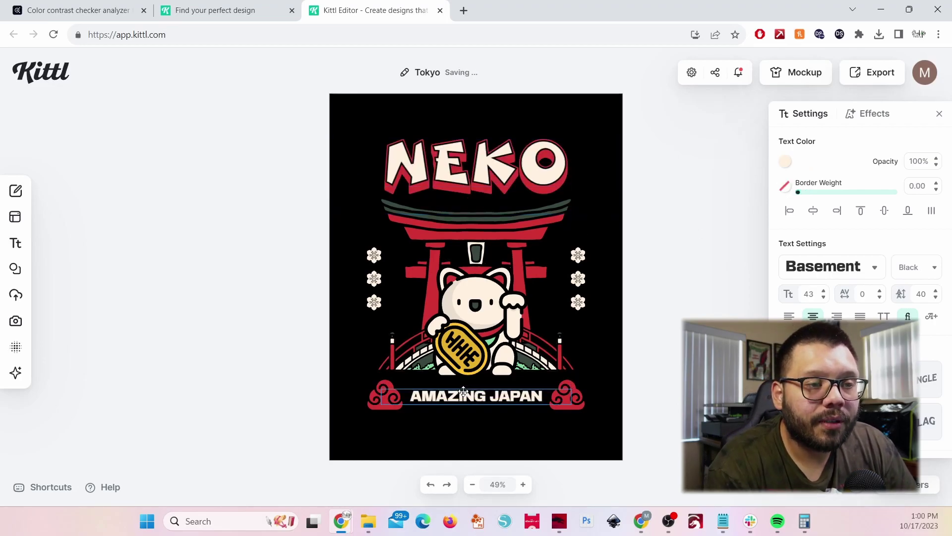
pyautogui.doubleClick(510, 395)
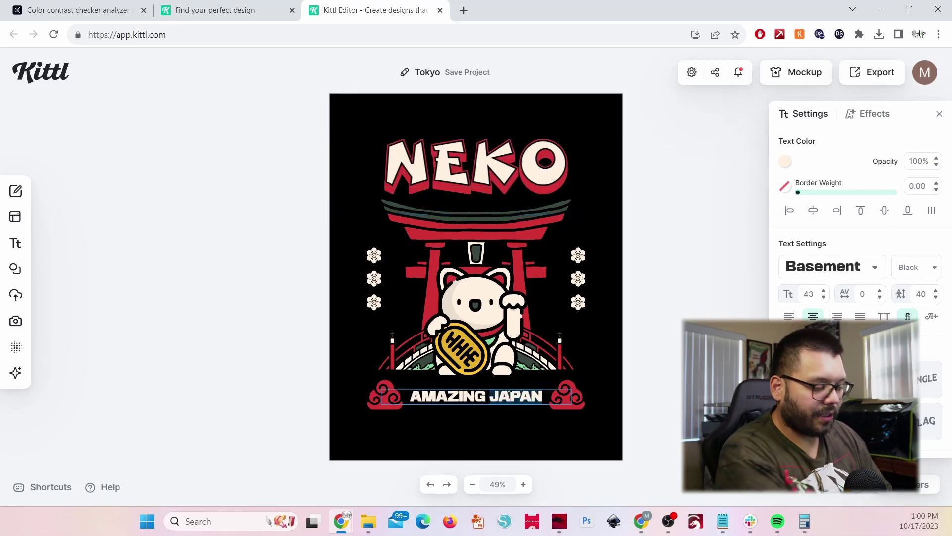
pyautogui.write('pr')
pyautogui.press('BackSpace')
pyautogui.press('BackSpace')
pyautogui.write('PRINTS')
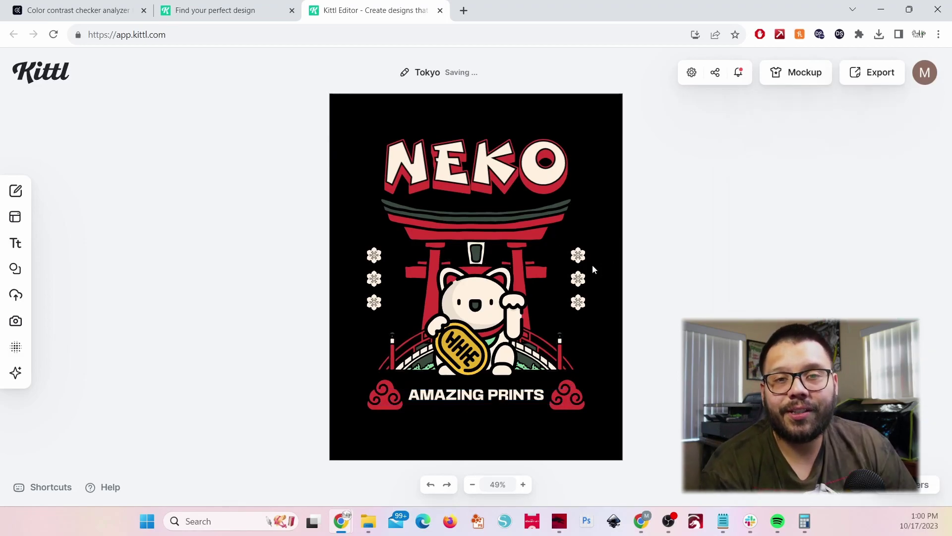
# Step: Make the design's black background fully transparent by lowering its color opacity
pyautogui.click(600, 119)
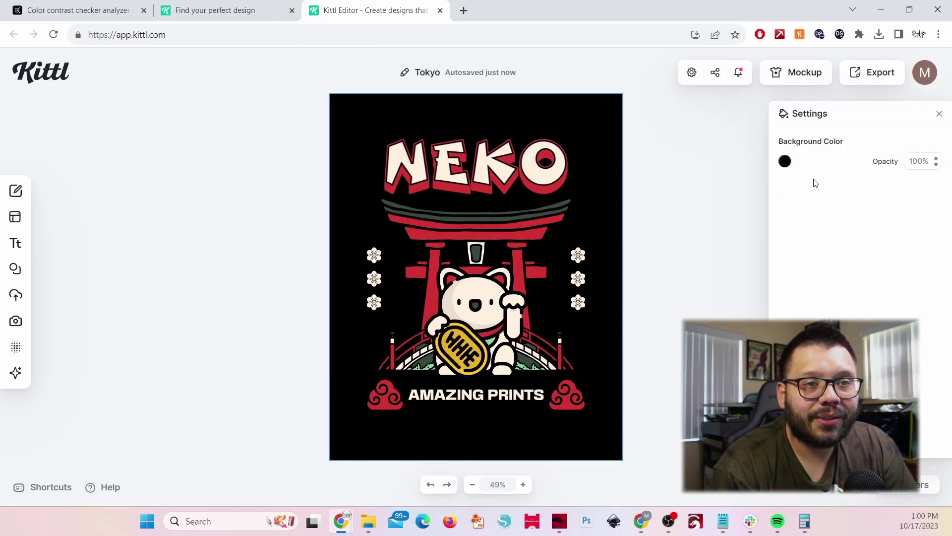
pyautogui.click(785, 161)
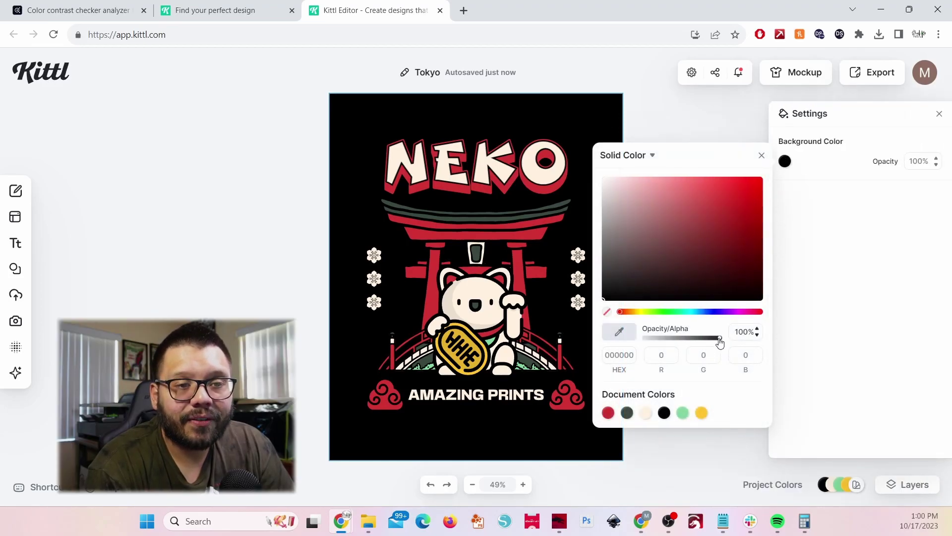
pyautogui.moveTo(718, 337); pyautogui.dragTo(643, 338)
# Step: Show the design on the black T-shirt mockup and enlarge it to fill the shirt's front
pyautogui.click(717, 128)
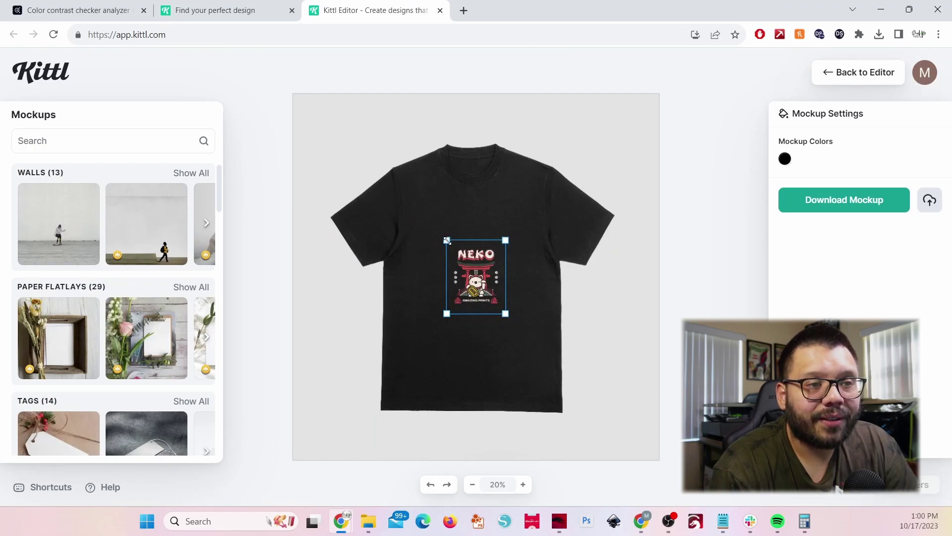
pyautogui.moveTo(447, 240); pyautogui.dragTo(388, 167)
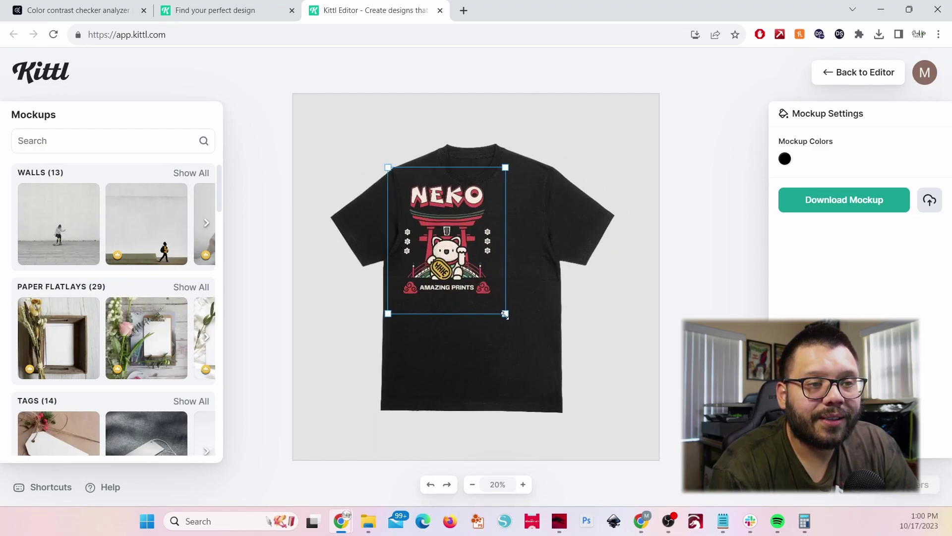
pyautogui.moveTo(505, 314); pyautogui.dragTo(560, 378)
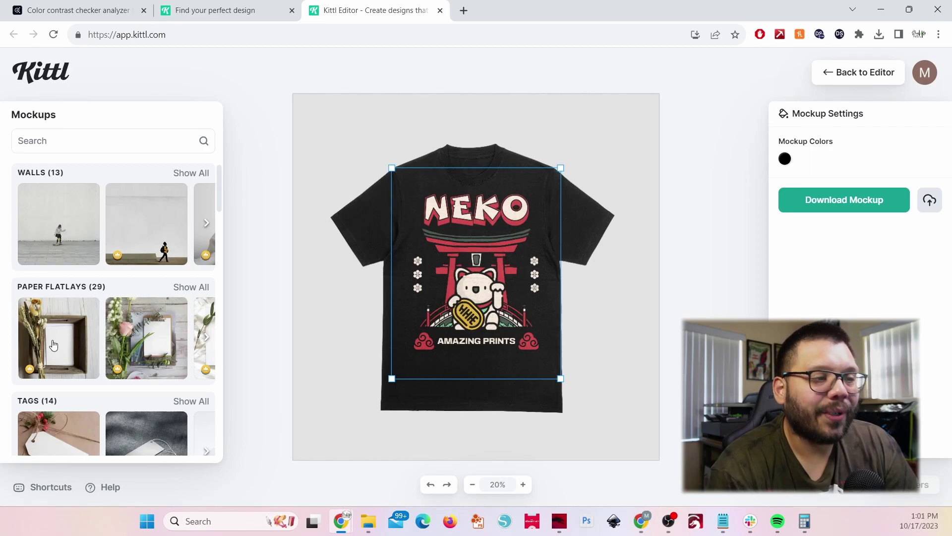
# Step: Preview the NEKO design on the skateboarder wall, hoodie, tote bag and mug mockups, then close the editor tab
pyautogui.click(60, 236)
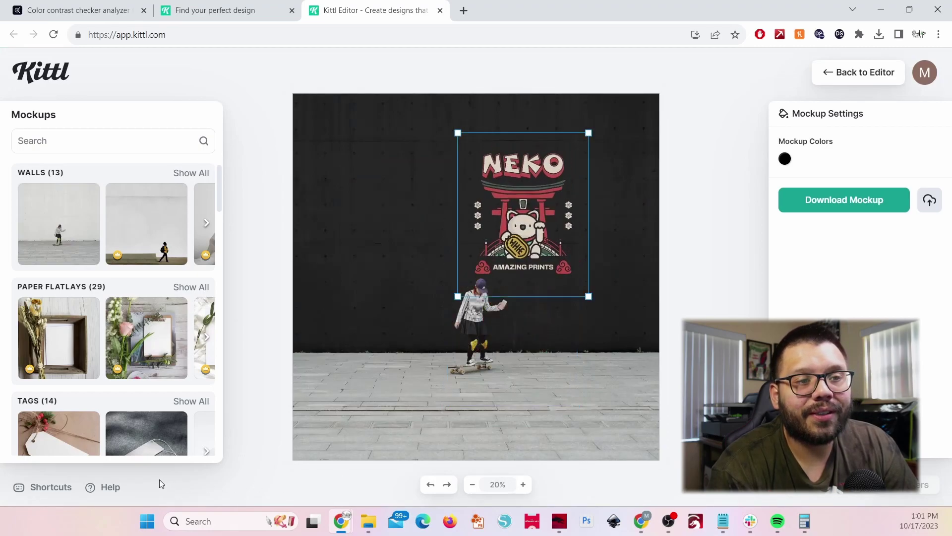
pyautogui.click(207, 229)
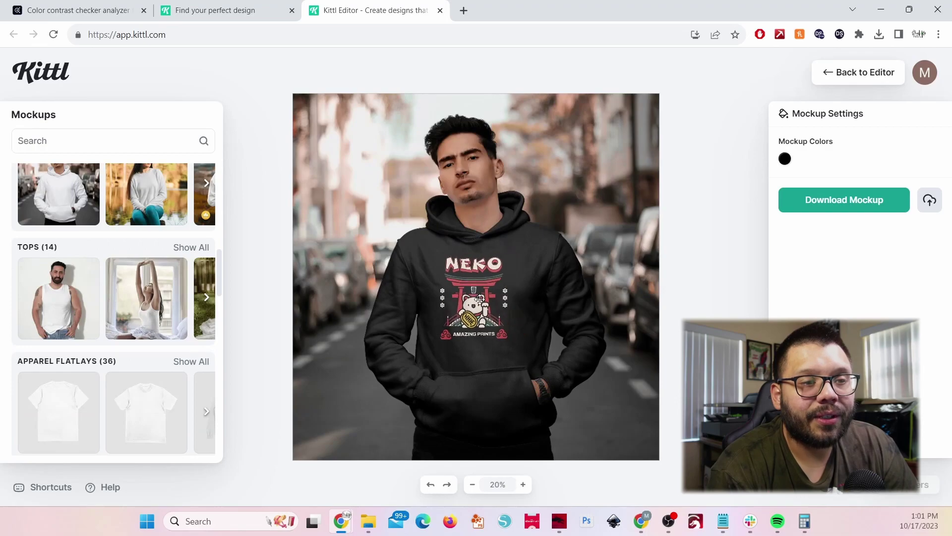
pyautogui.scroll(-3, 138, 339)
pyautogui.scroll(-3, 138, 338)
pyautogui.click(59, 216)
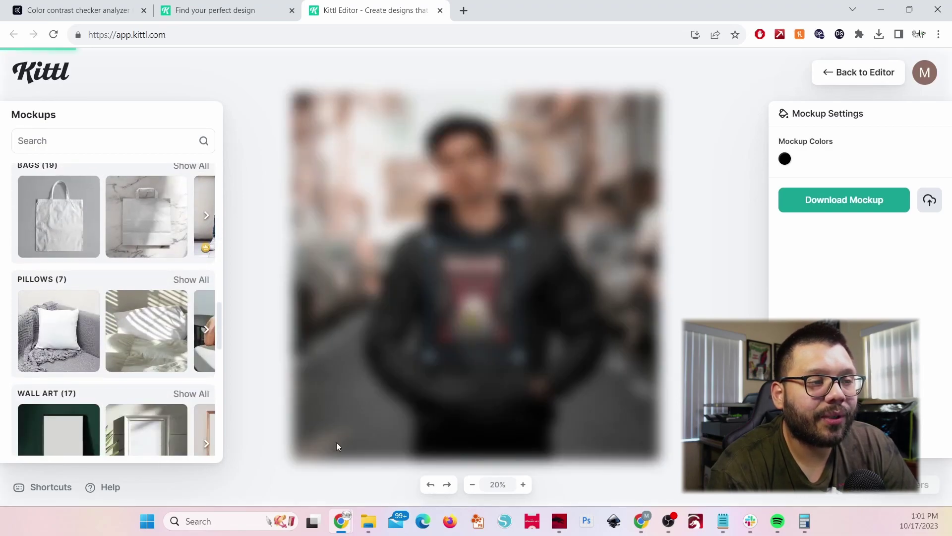
pyautogui.click(485, 323)
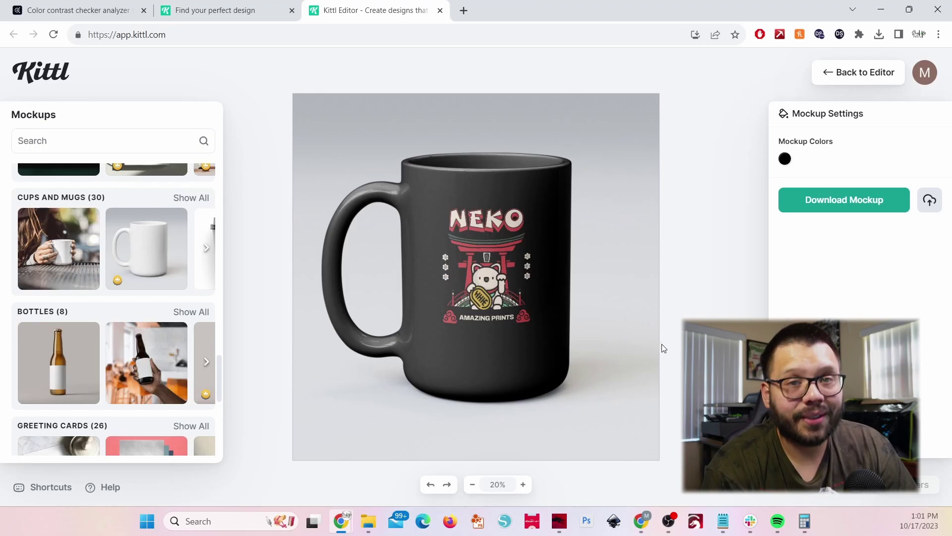
pyautogui.hotkey('ctrl', 'w')
# Step: Open the AI Image Generator feature page and start creating with Kittl AI
pyautogui.moveTo(266, 73)
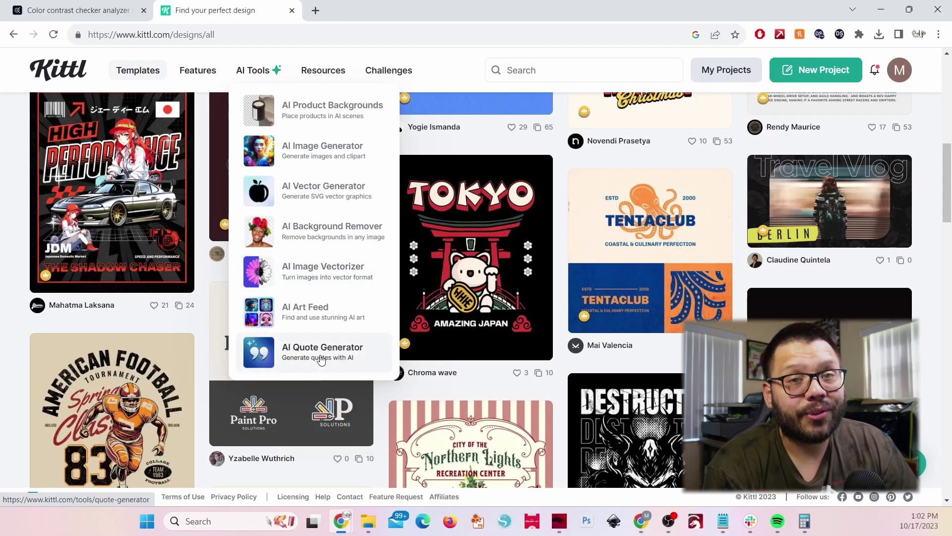
pyautogui.click(309, 150)
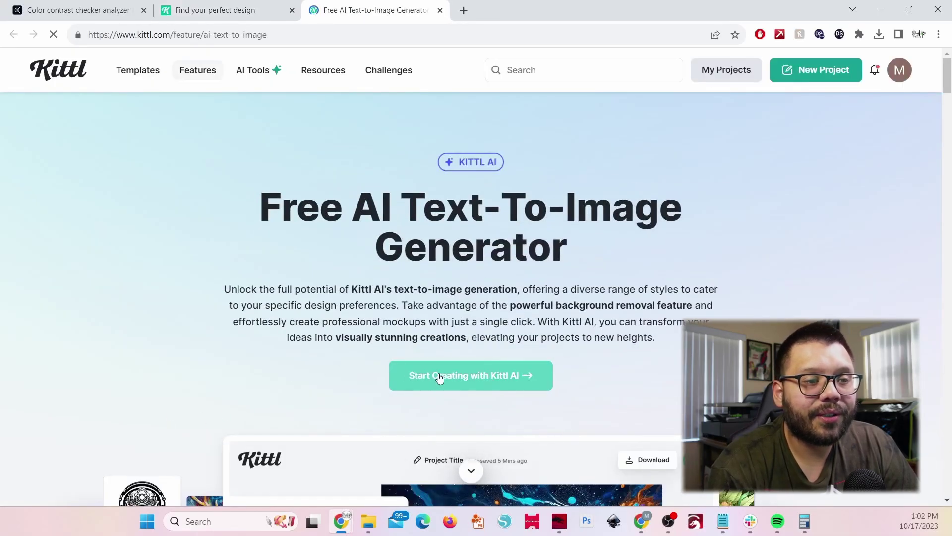
pyautogui.click(439, 378)
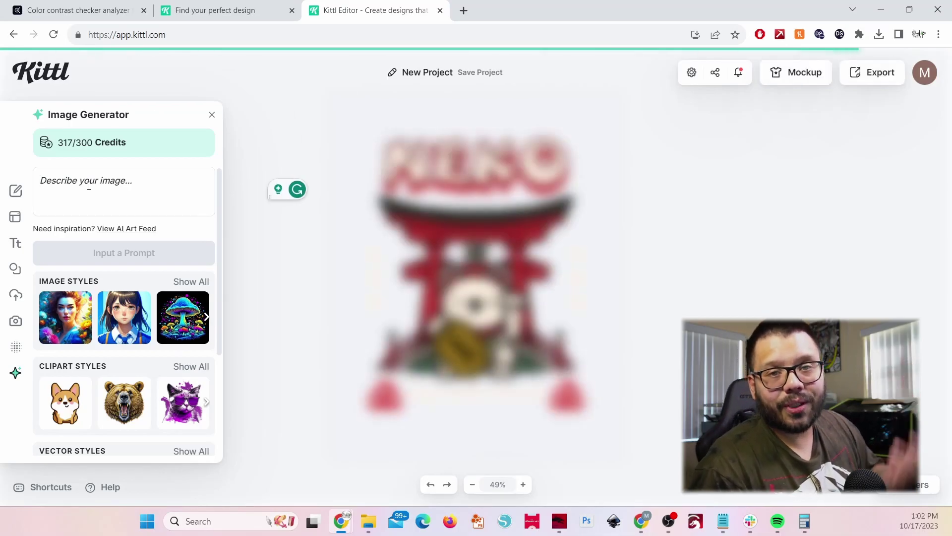
# Step: Enter the image prompt "Astronaut in space, going through the milkyway, with actual milk and cookies floating around as asteroids"
pyautogui.write('Ans')
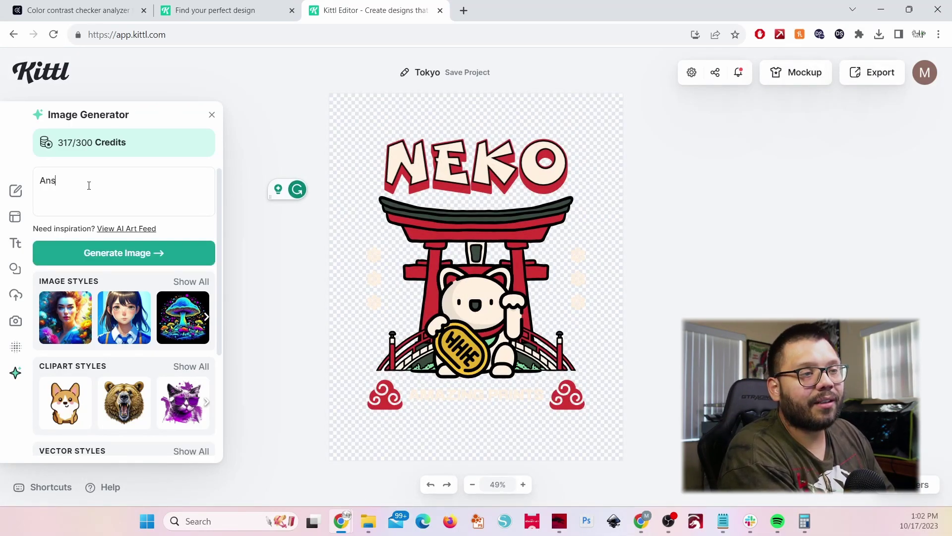
pyautogui.write('tranaut')
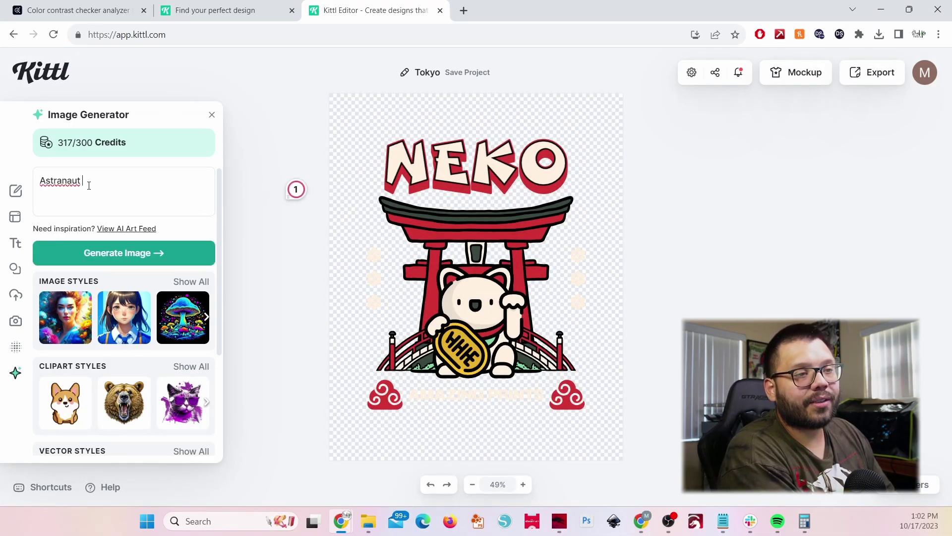
pyautogui.rightClick(73, 185)
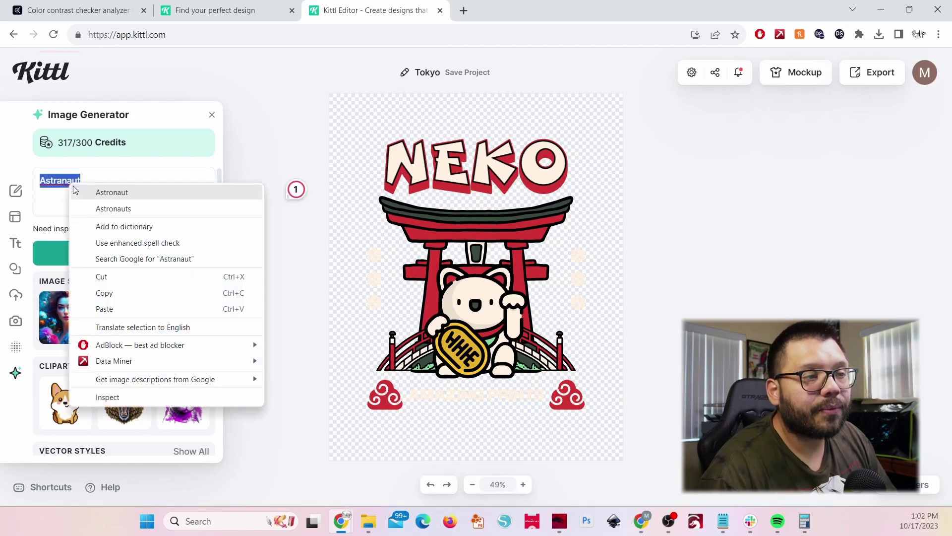
pyautogui.click(104, 192)
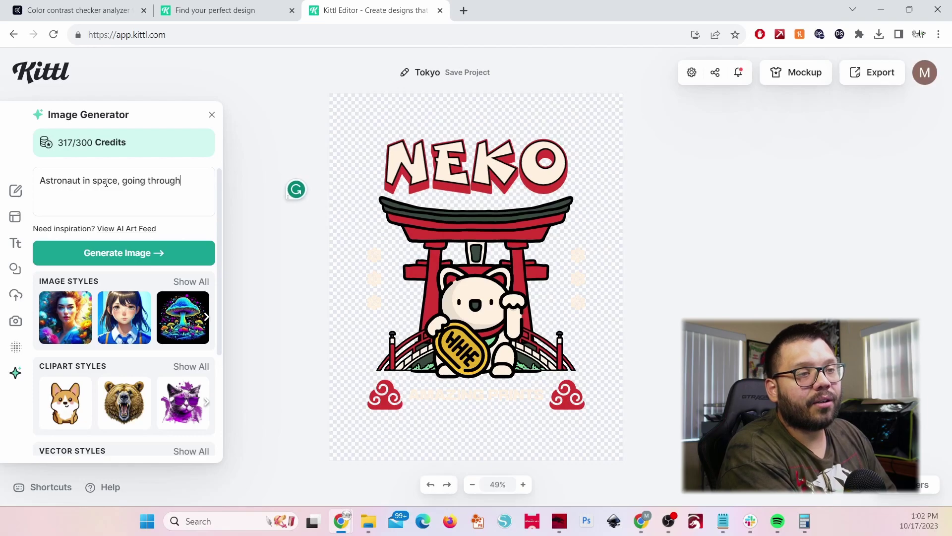
pyautogui.write(', with actual milk')
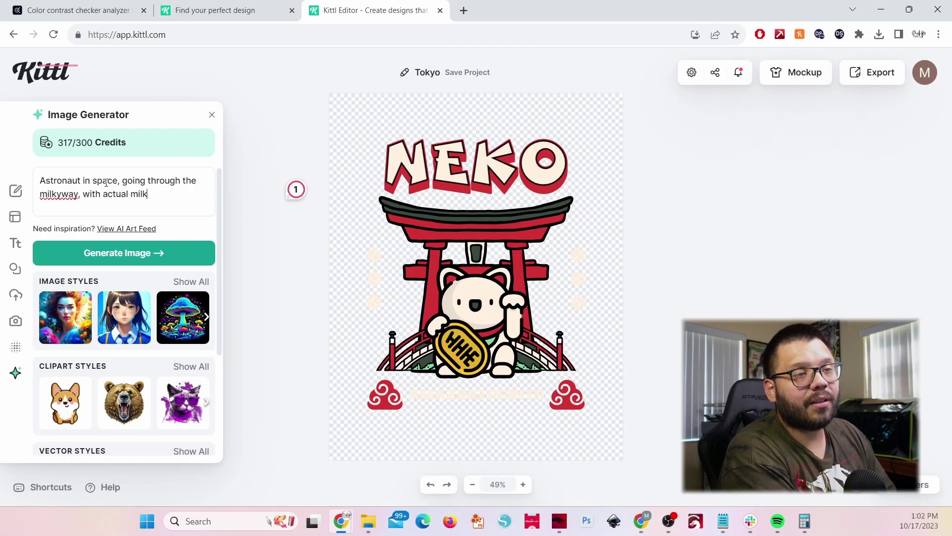
pyautogui.write('loating around as asteroids')
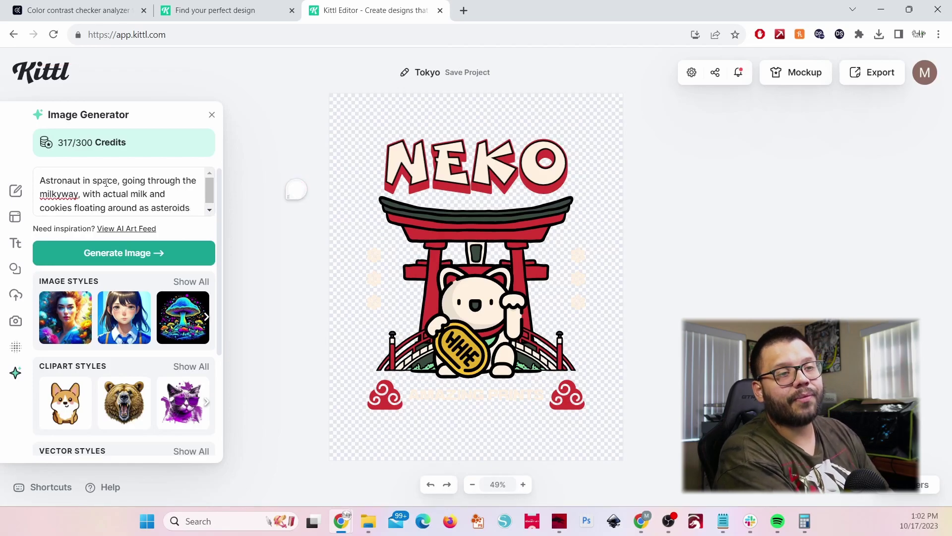
# Step: Delete the torii gate and cat illustration and all remaining NEKO design elements from the canvas
pyautogui.click(516, 266)
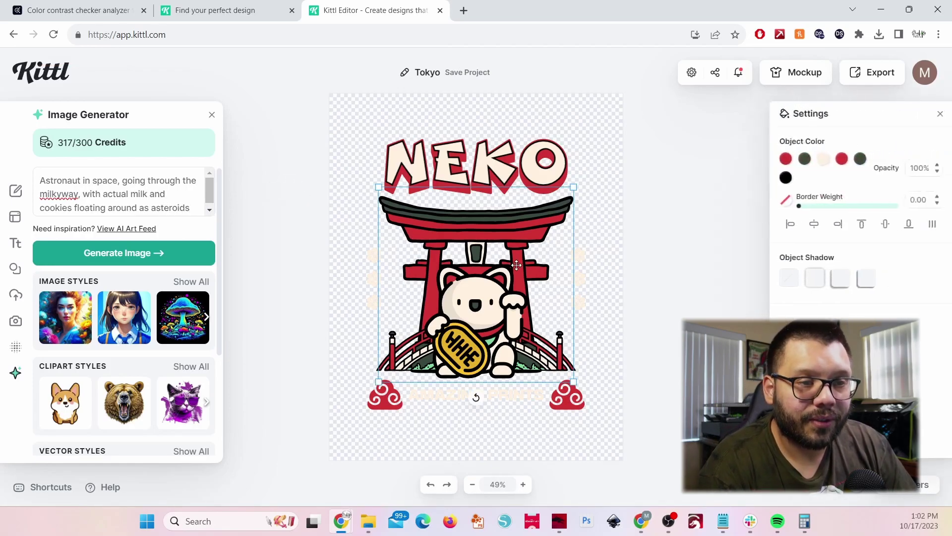
pyautogui.press('Delete')
pyautogui.moveTo(330, 110); pyautogui.dragTo(610, 418)
pyautogui.press('Delete')
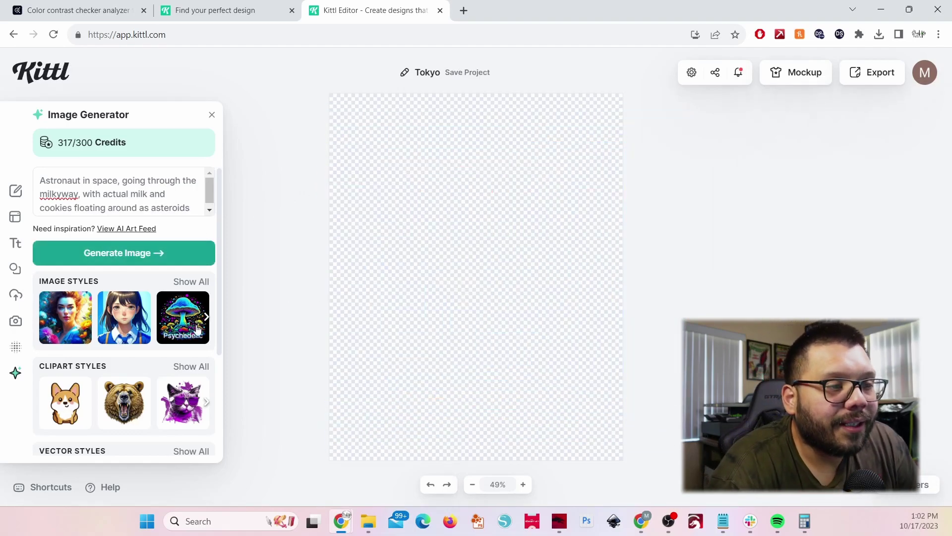
# Step: Generate the astronaut image in the Psychedelic style, then enlarge it to about the canvas width and centre it
pyautogui.click(190, 282)
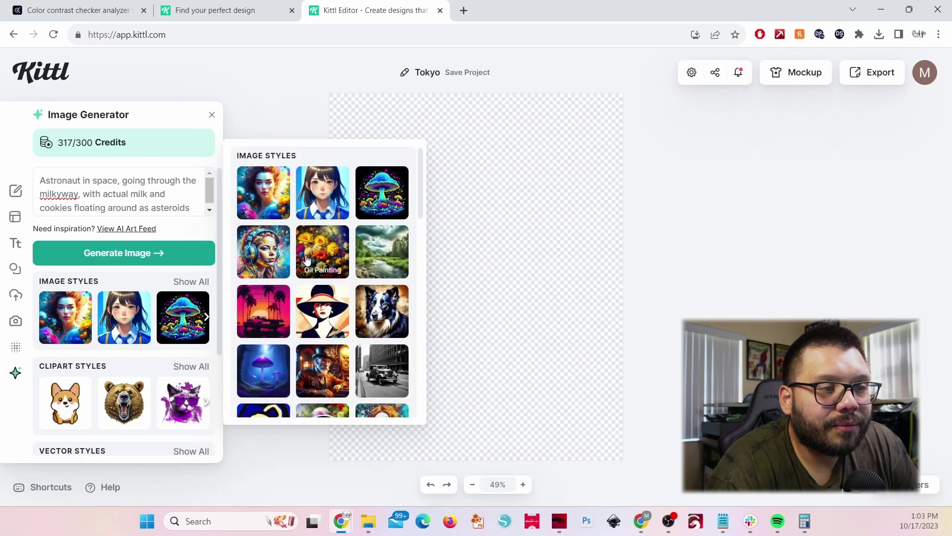
pyautogui.click(383, 191)
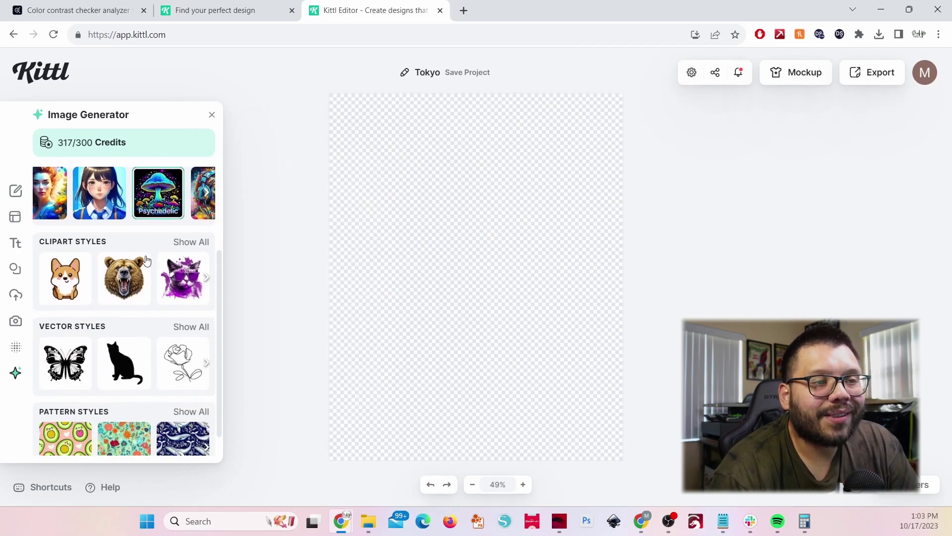
pyautogui.scroll(3, 111, 332)
pyautogui.click(146, 253)
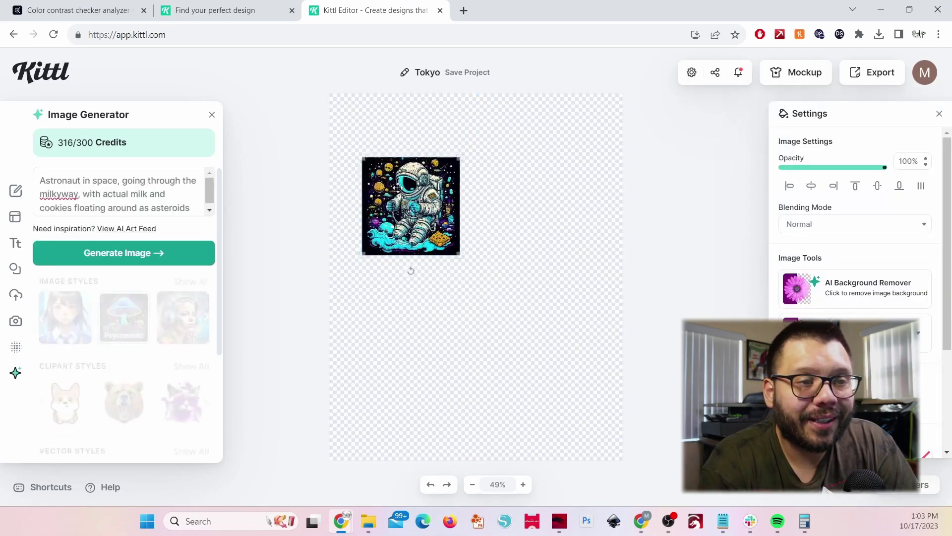
pyautogui.moveTo(454, 201); pyautogui.dragTo(630, 423)
pyautogui.moveTo(488, 300); pyautogui.dragTo(467, 308)
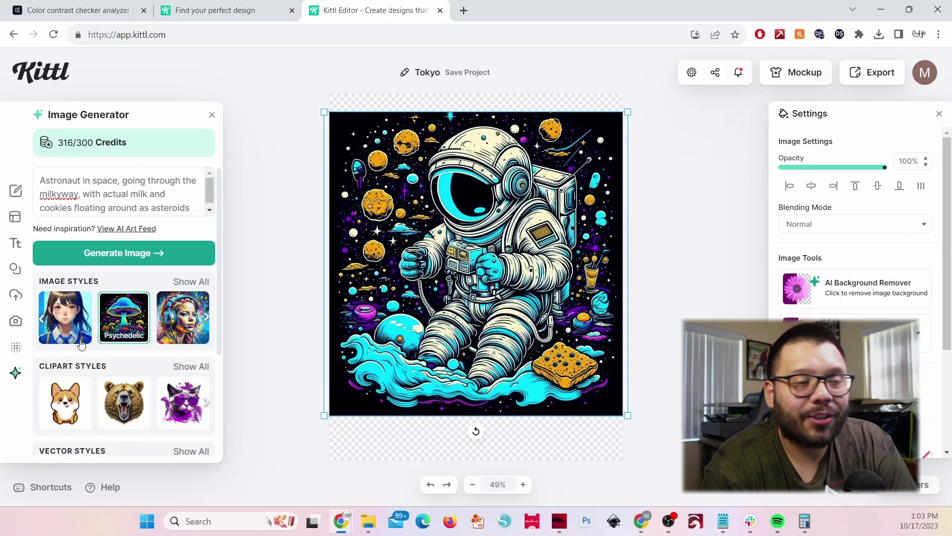
# Step: Switch the image style to Anime and generate another image from the same astronaut prompt
pyautogui.click(69, 311)
pyautogui.scroll(-3, 134, 318)
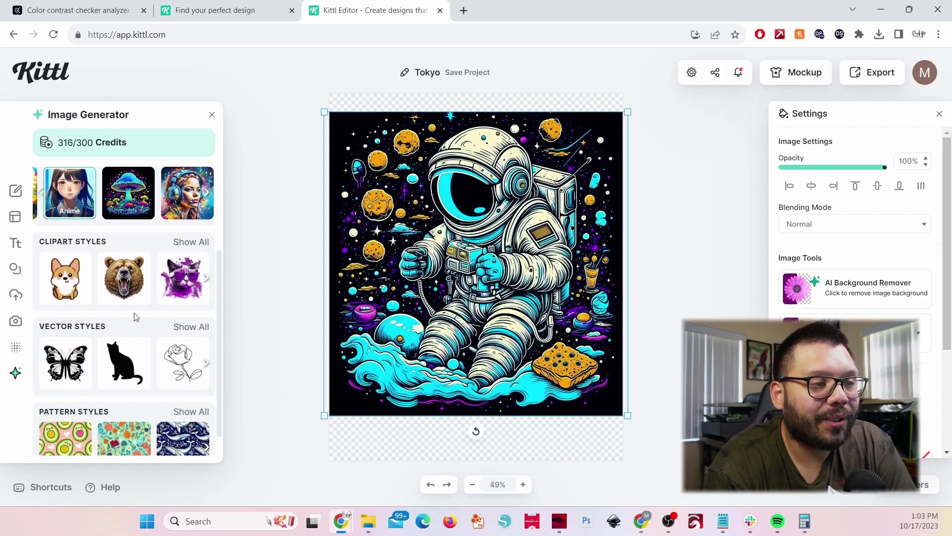
pyautogui.scroll(3, 119, 228)
pyautogui.click(118, 248)
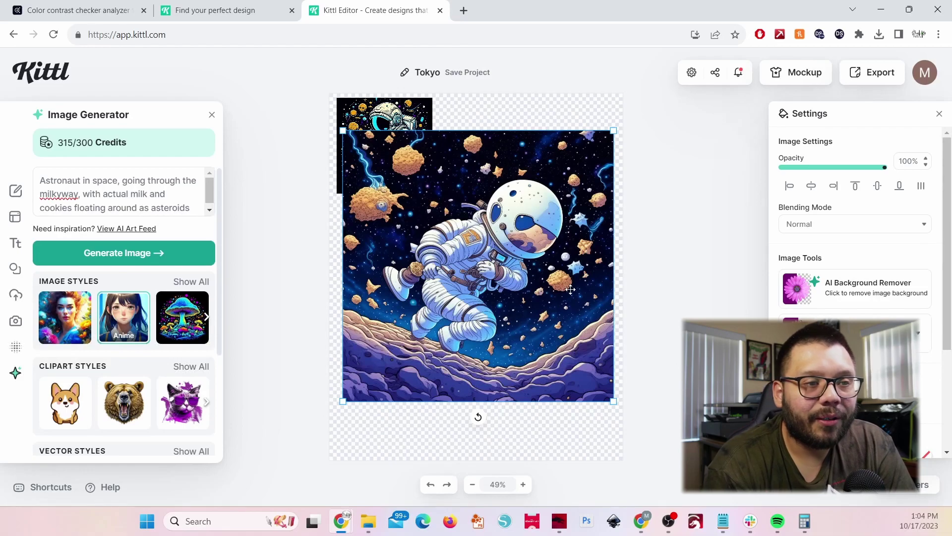
# Step: Replace the image prompt with "dragon and neko cat fighting. Neko cat winning by severe scratches" and generate the image
pyautogui.click(180, 210)
pyautogui.hotkey('ctrl', 'a')
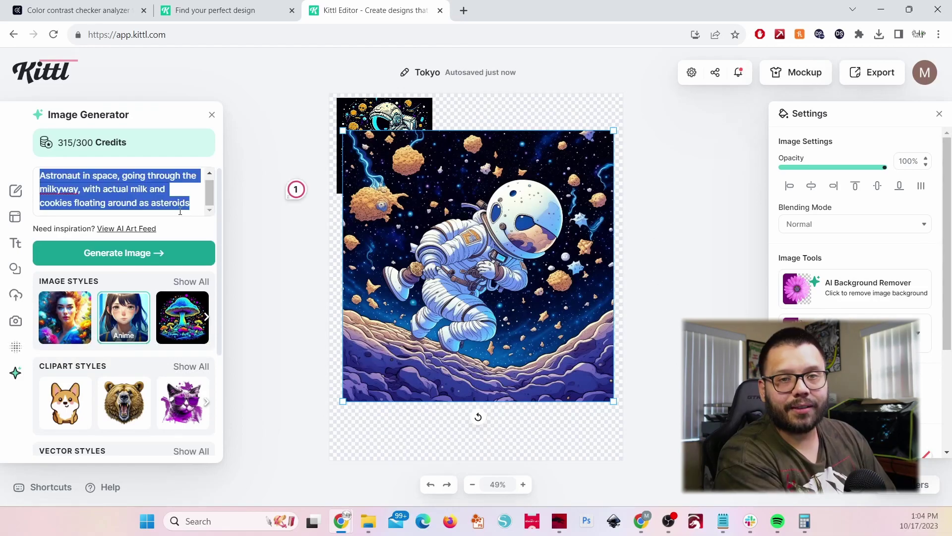
pyautogui.write('dragon and ')
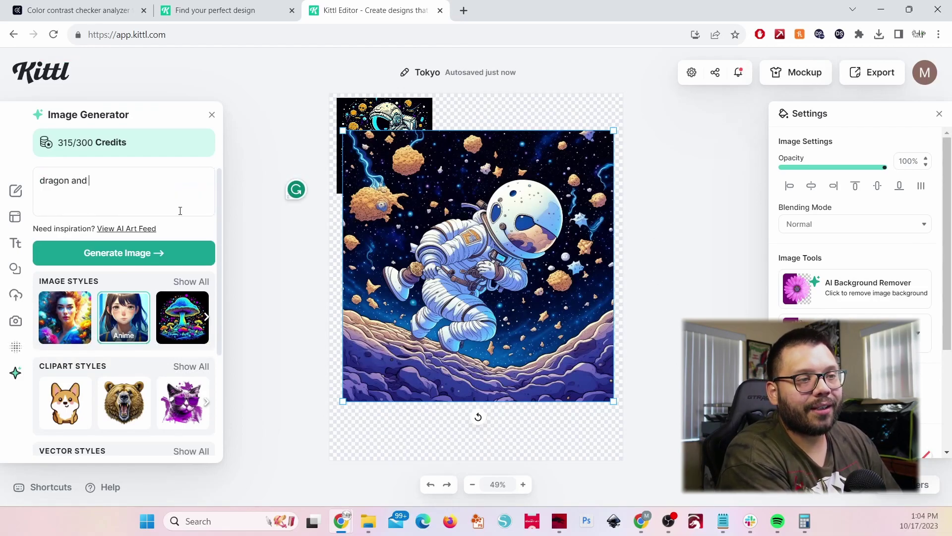
pyautogui.write('neko cat fig')
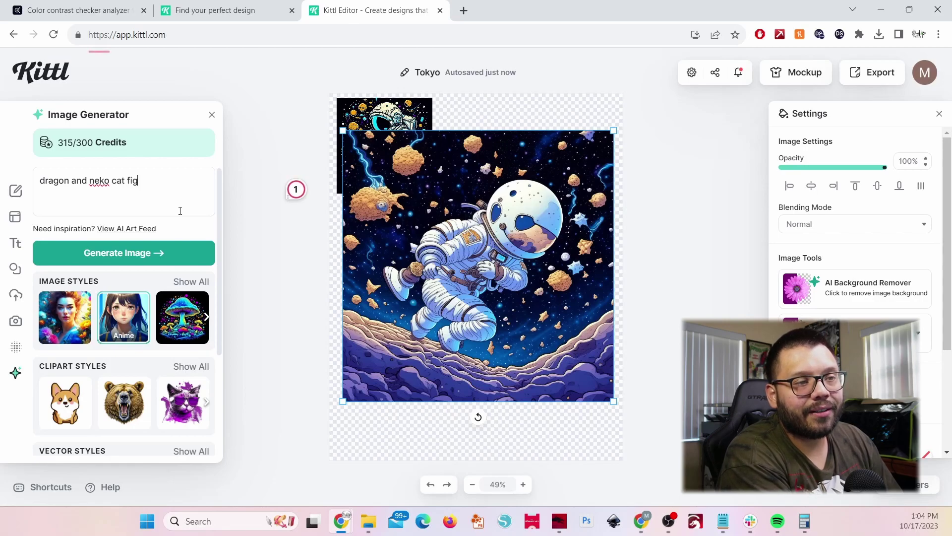
pyautogui.write('hting. Neko c')
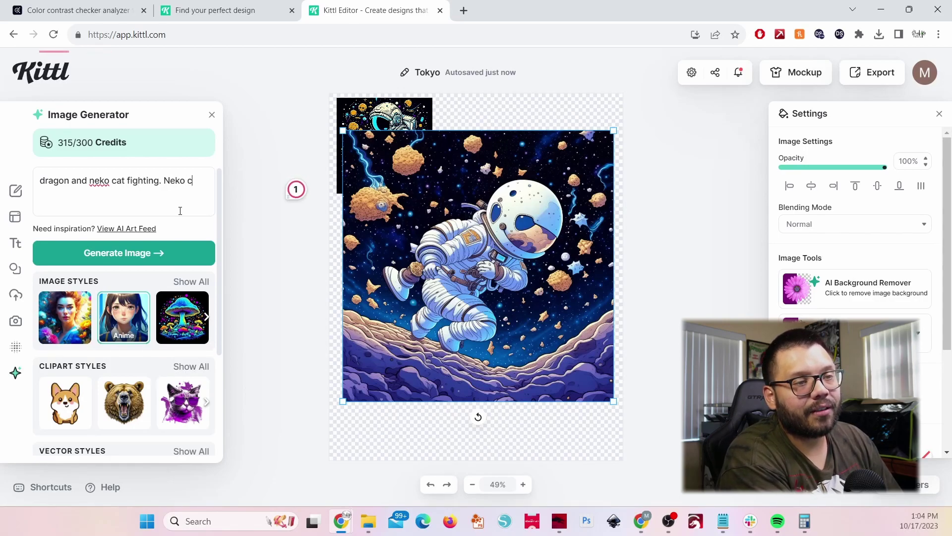
pyautogui.write('at winning by')
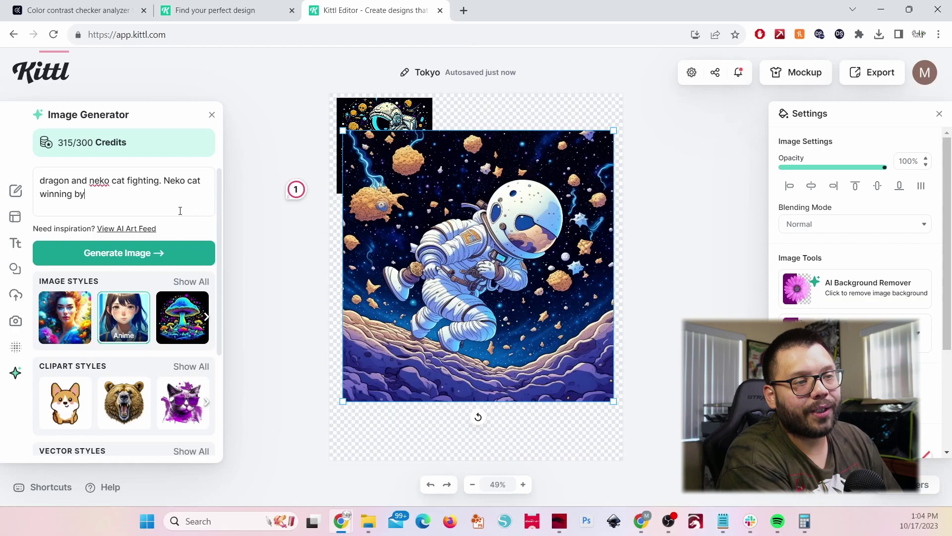
pyautogui.write(' severe scrt')
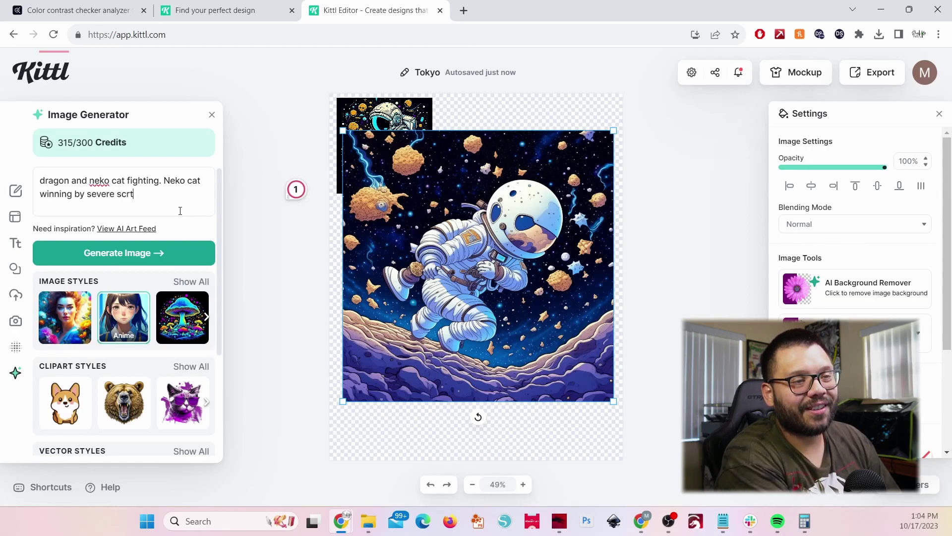
pyautogui.press('BackSpace')
pyautogui.write('atches')
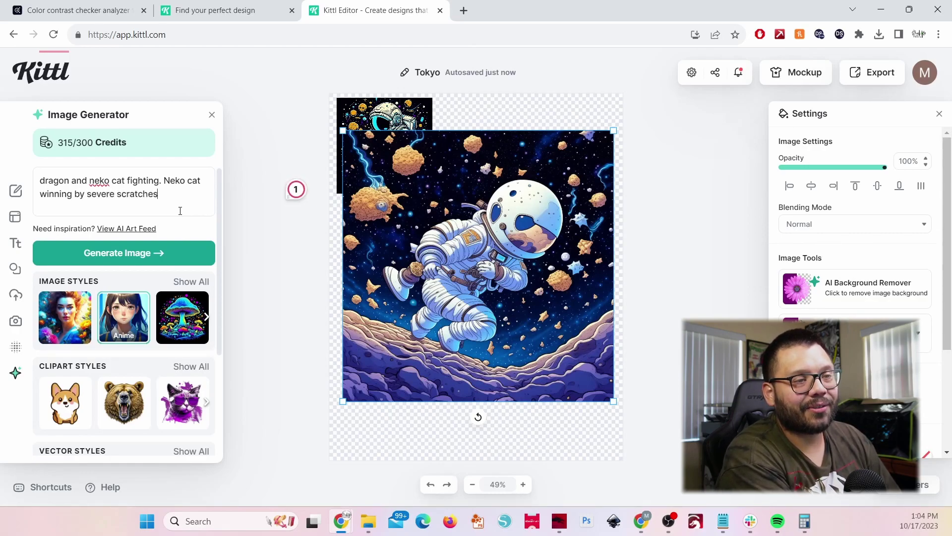
pyautogui.press('Return')
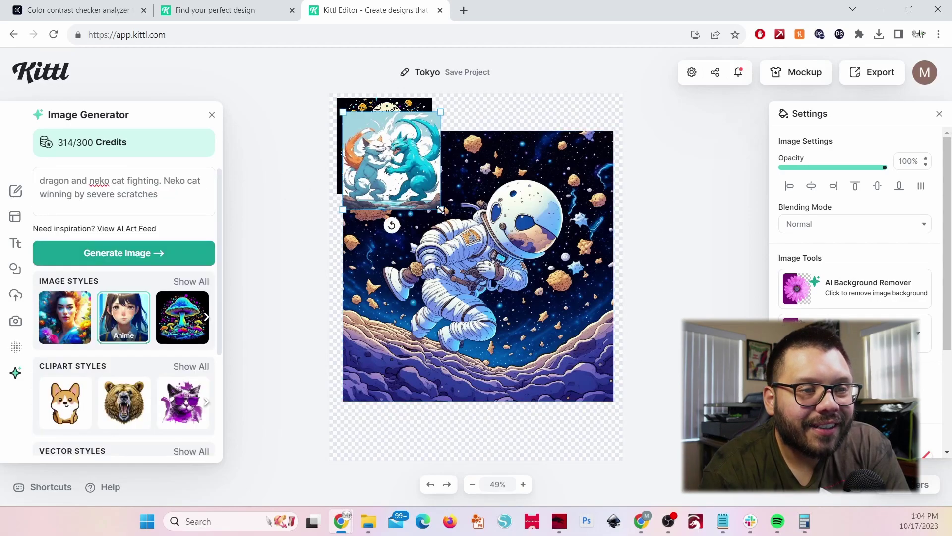
# Step: Enlarge the generated cat fight image to cover most of the canvas and position it over the astronaut image
pyautogui.moveTo(440, 210); pyautogui.dragTo(606, 375)
pyautogui.moveTo(492, 311); pyautogui.dragTo(485, 313)
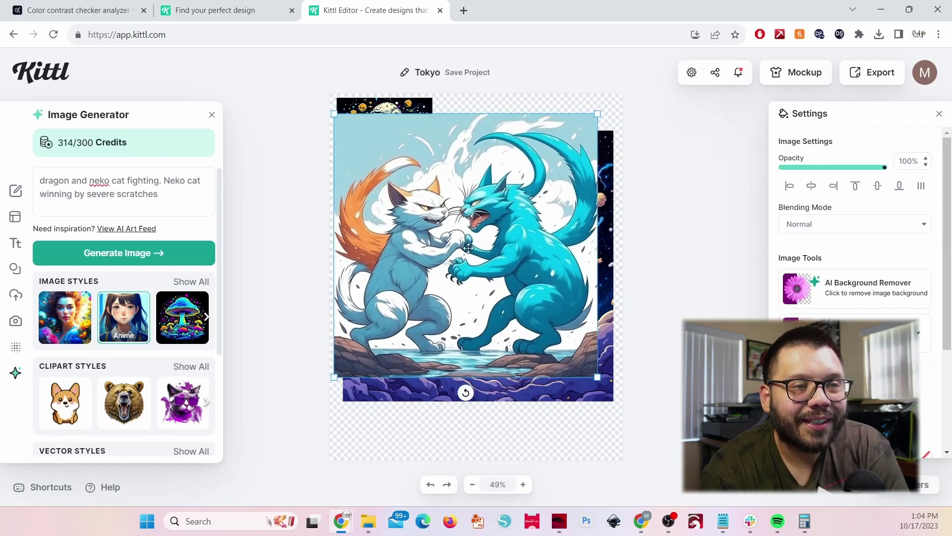
pyautogui.moveTo(457, 275); pyautogui.dragTo(460, 279)
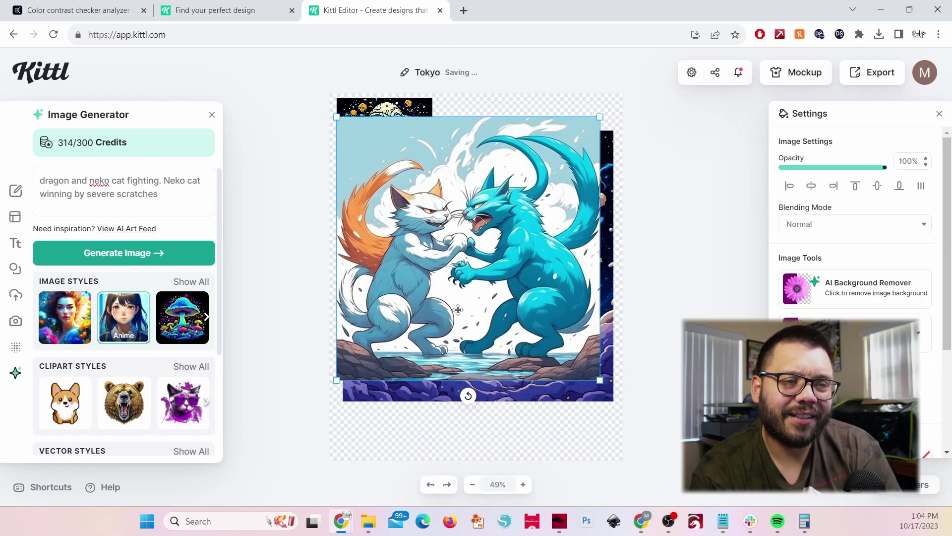
pyautogui.moveTo(458, 310); pyautogui.dragTo(464, 319)
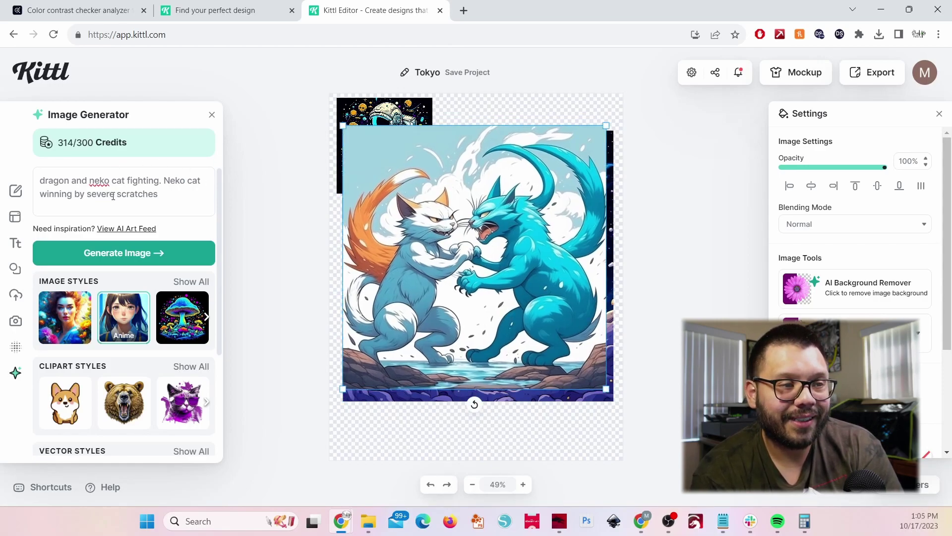
# Step: Add "to the dragon" to the end of the prompt, generate a new image and deselect it
pyautogui.hotkey('ctrl', 'a')
pyautogui.press('Right')
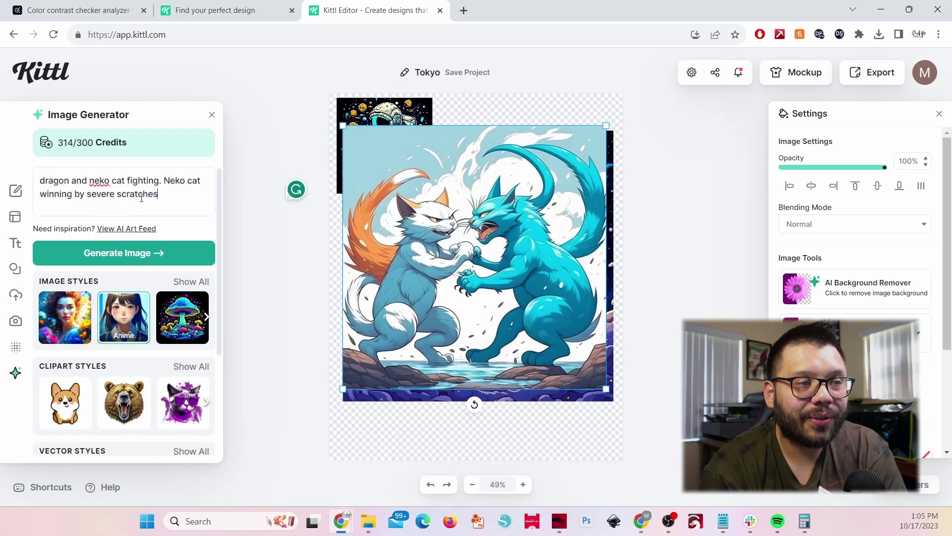
pyautogui.write('to the dragon')
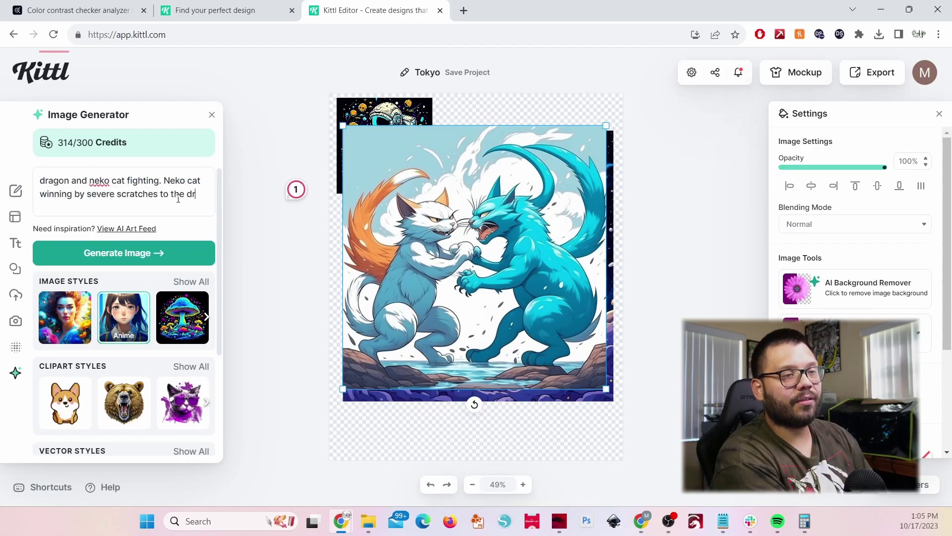
pyautogui.click(154, 255)
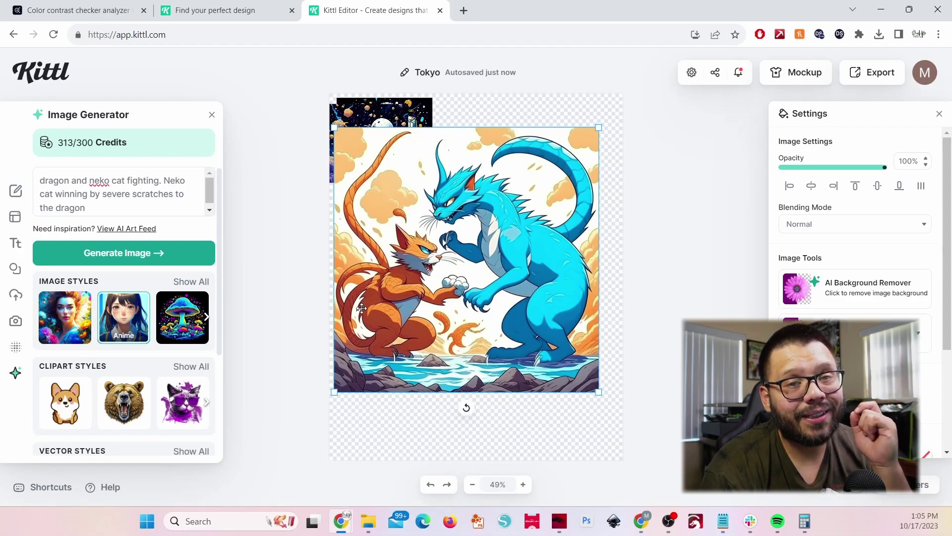
pyautogui.click(664, 233)
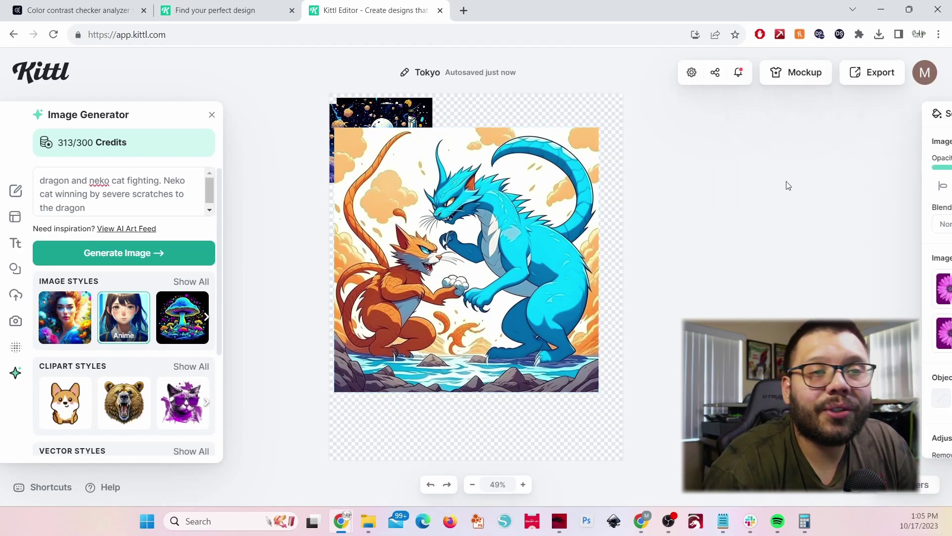
# Step: Set the export resolution to 300 DPI in the download options and open the export width for editing
pyautogui.click(864, 83)
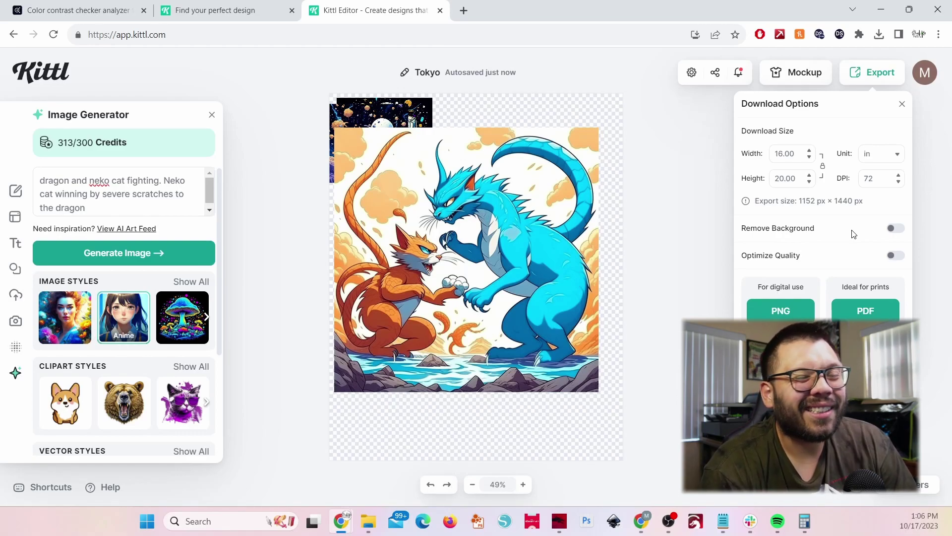
pyautogui.doubleClick(870, 179)
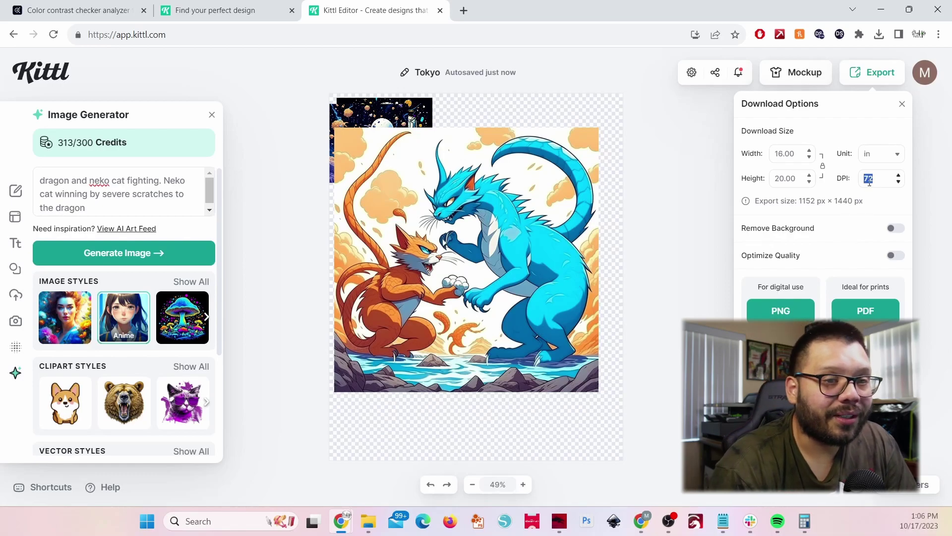
pyautogui.write('300')
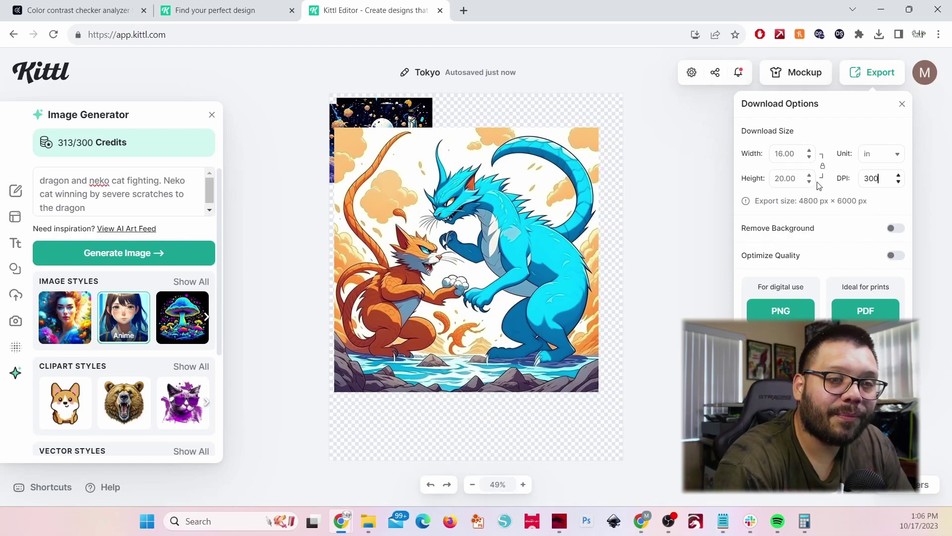
pyautogui.doubleClick(785, 153)
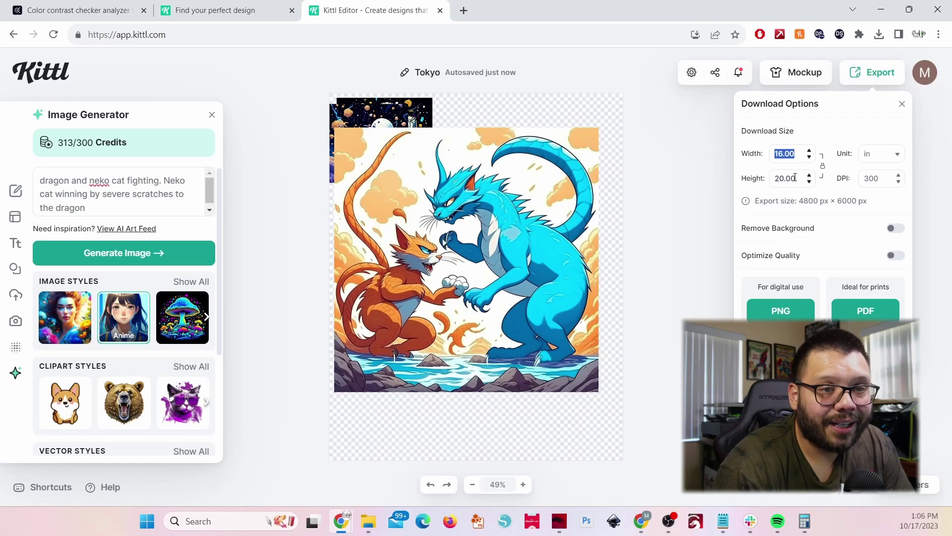